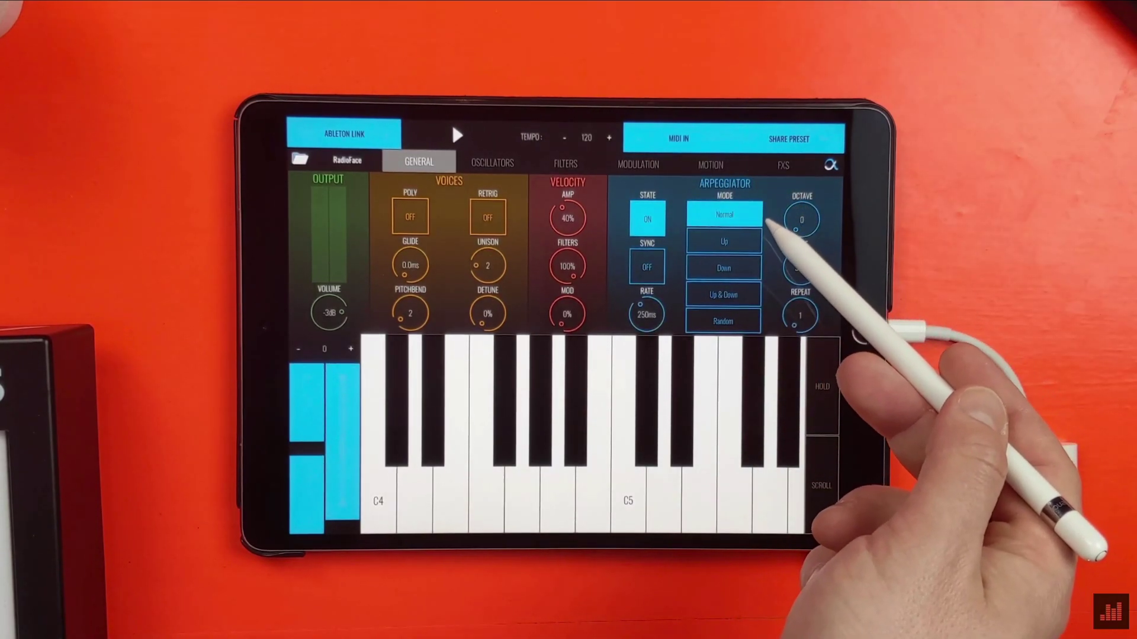
- Toggle arpeggiator tempo sync on and back off, then play notes through the arpeggiator
click(647, 266)
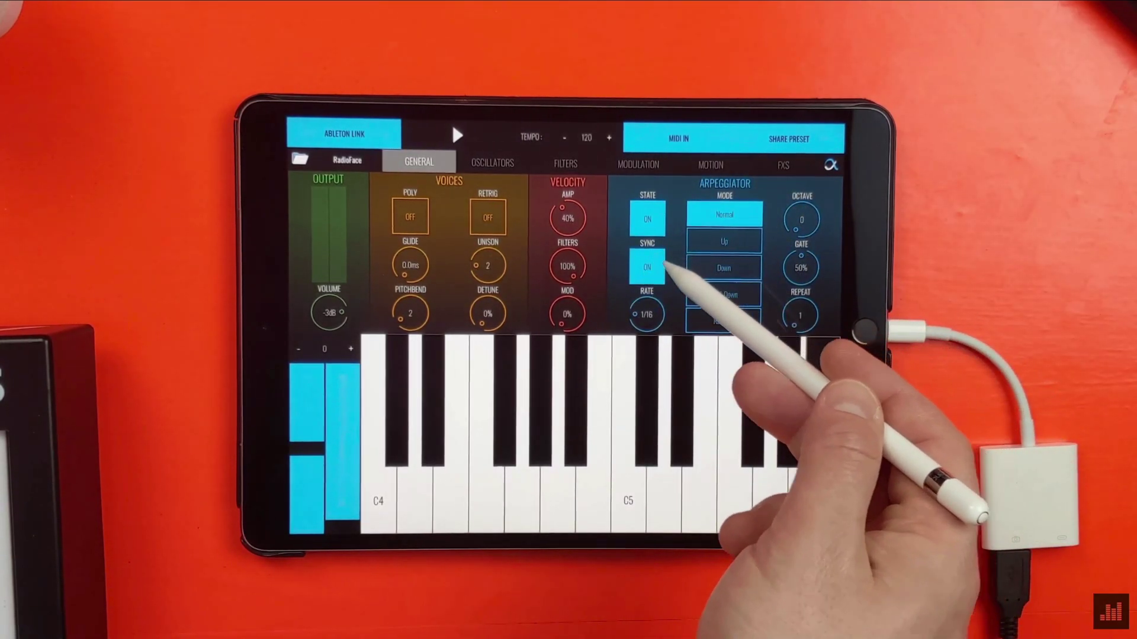
click(648, 267)
click(748, 355)
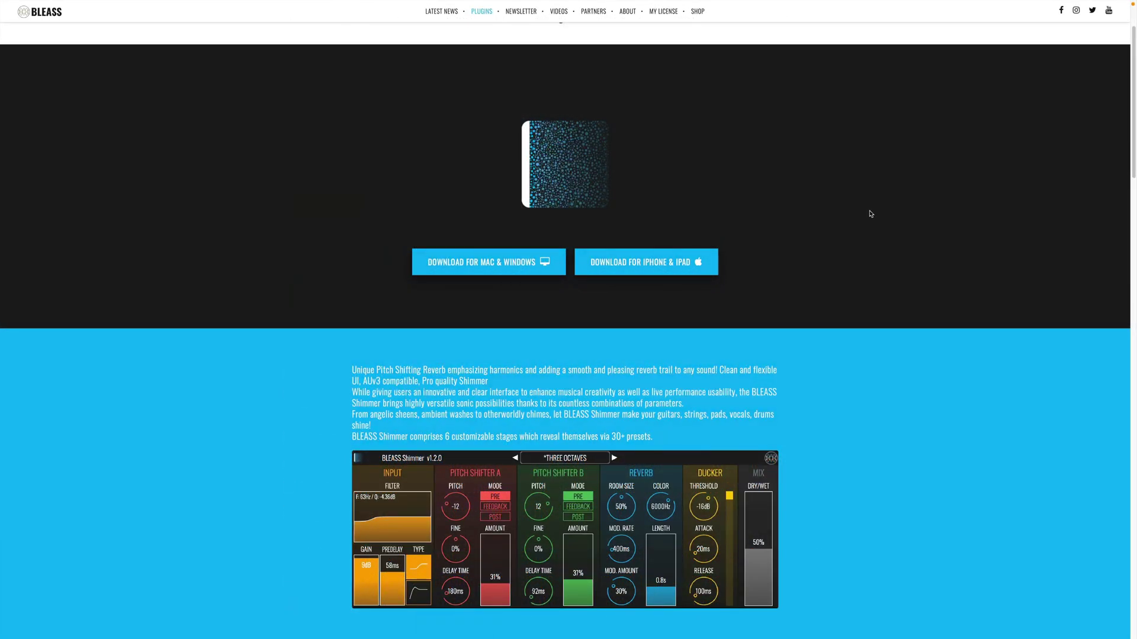
- Scroll the Shimmer page down to its Input, Pitch Shifter and Reverb sections
scroll(870, 213, down, 10)
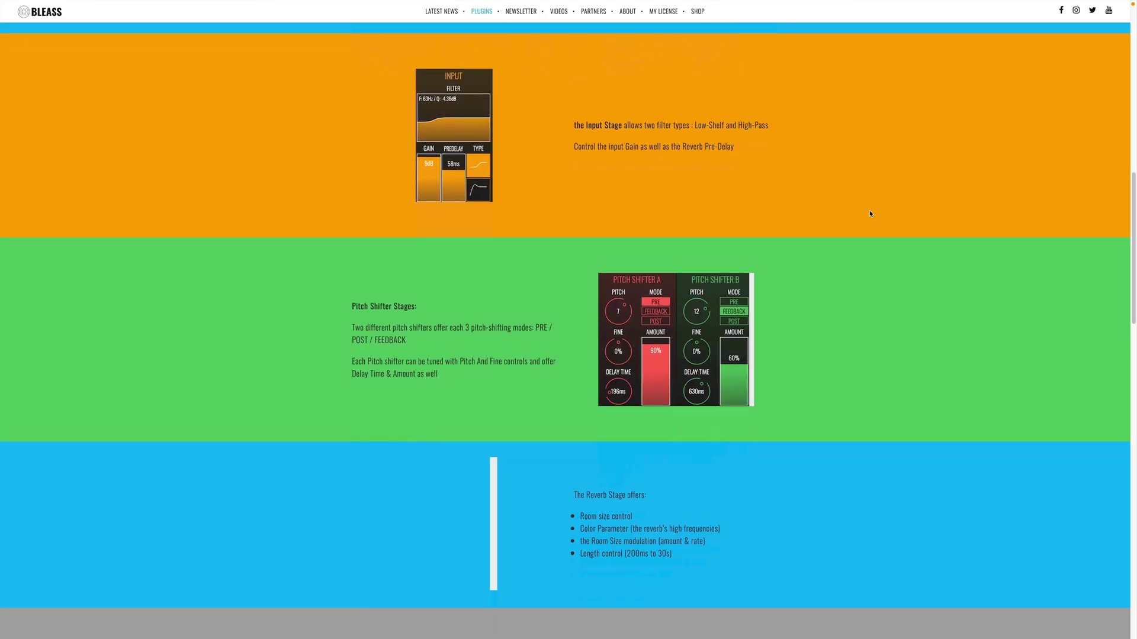
scroll(870, 213, down, 2)
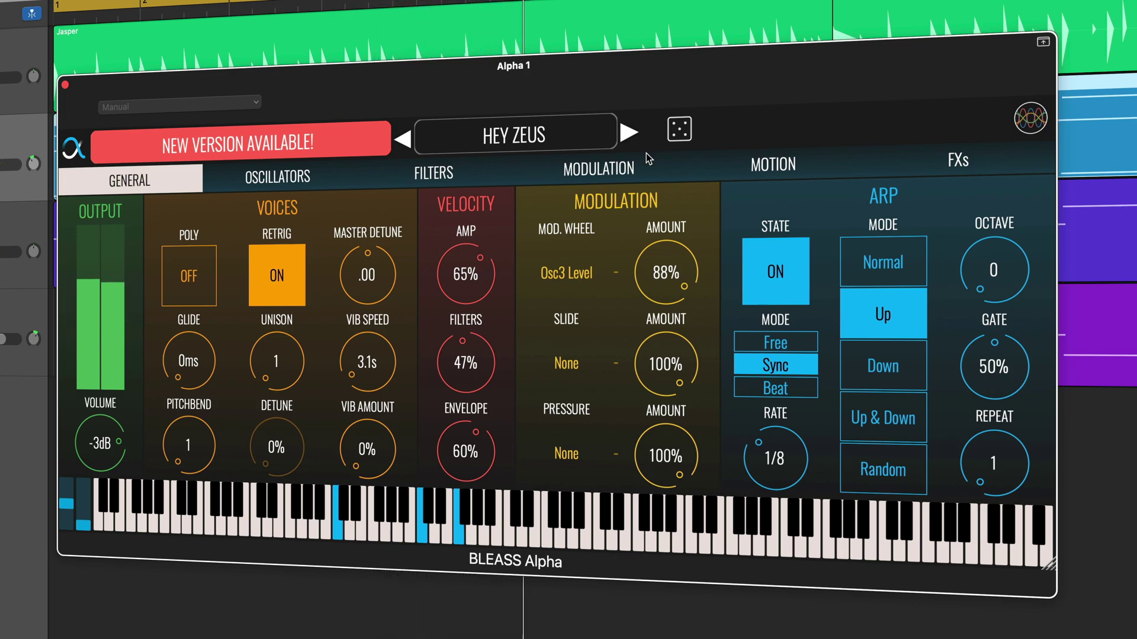
- View LOCK&KEY's oscillator, filter, LFO/modulation, motion sequencer and effects pages in turn
click(305, 184)
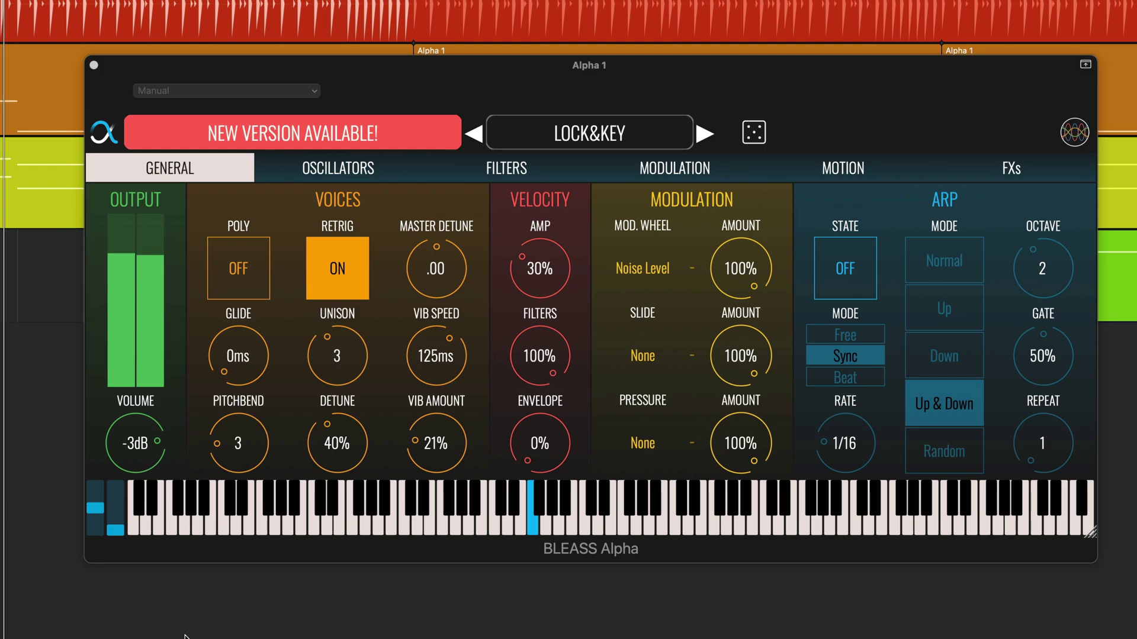
click(400, 173)
click(469, 171)
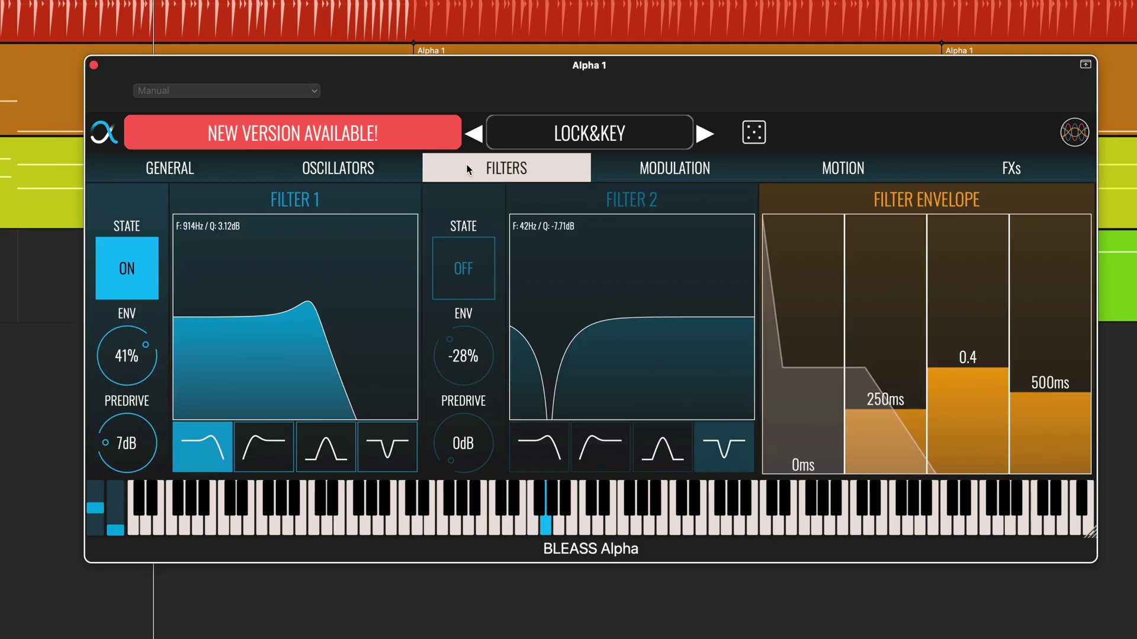
click(623, 171)
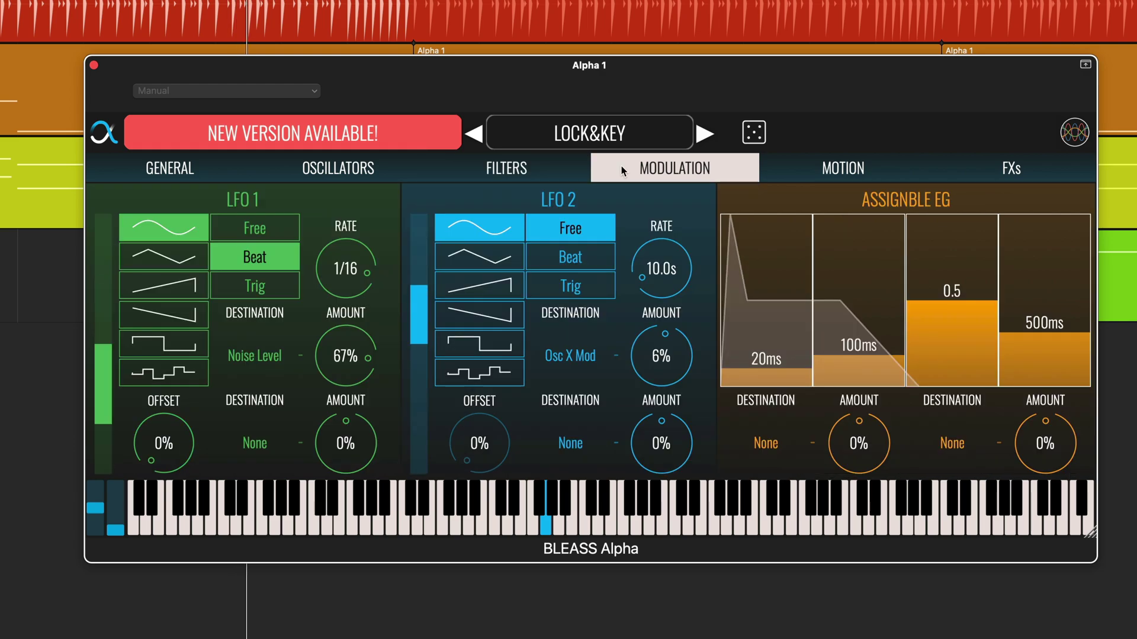
click(791, 175)
click(971, 175)
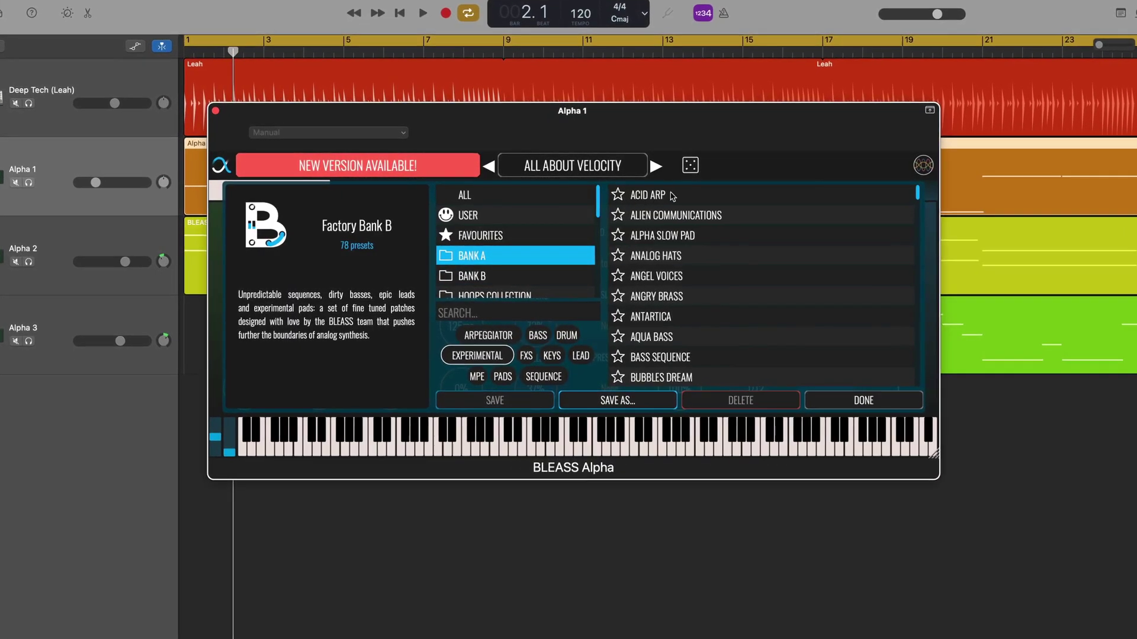
- Load the ACID ARP preset and scroll through the factory preset list
click(671, 194)
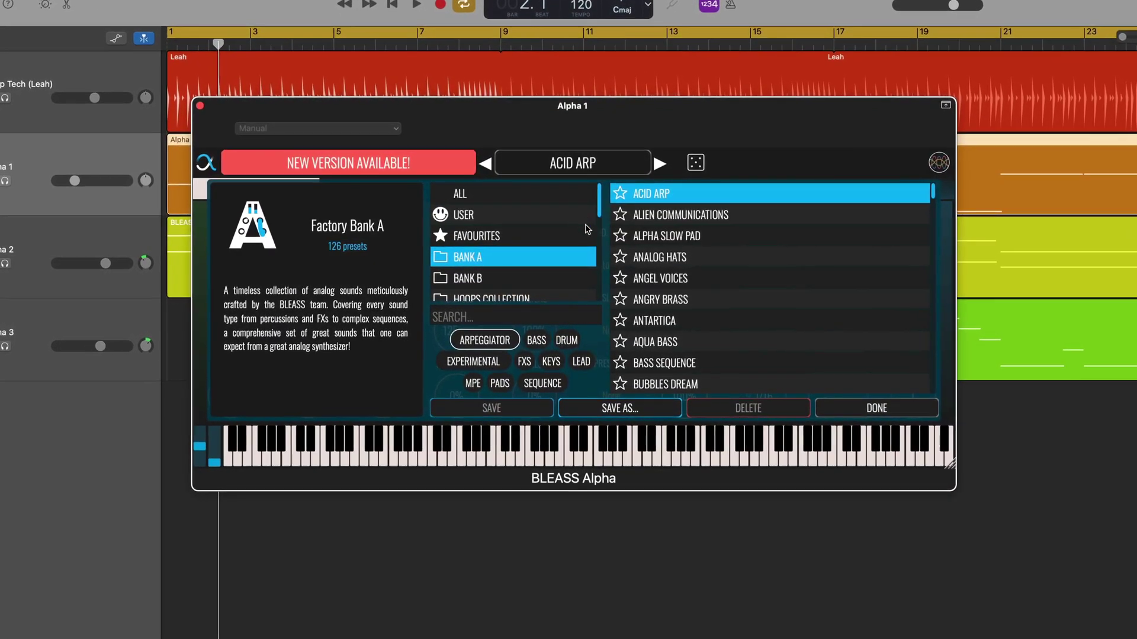
scroll(672, 247, down, 15)
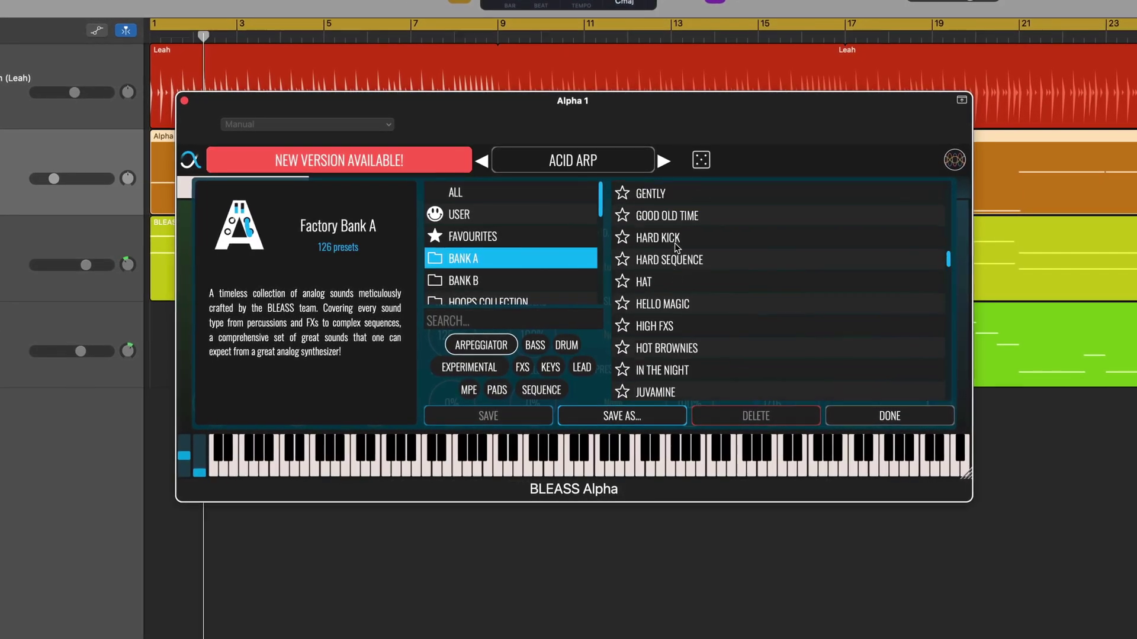
scroll(677, 248, down, 20)
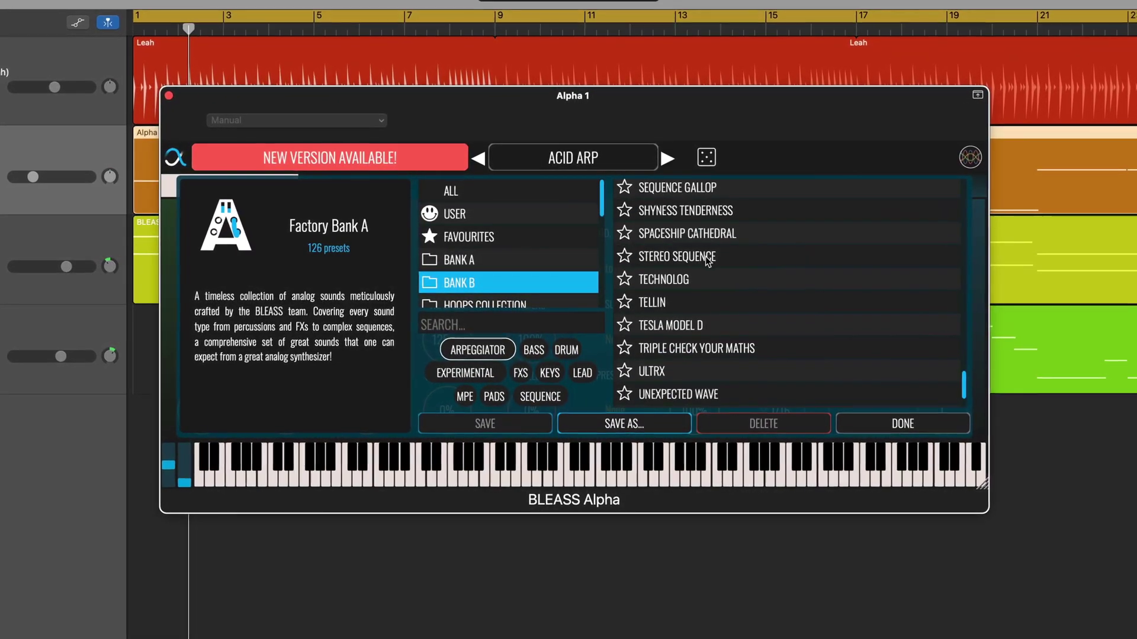
scroll(708, 261, down, 2)
scroll(708, 260, up, 20)
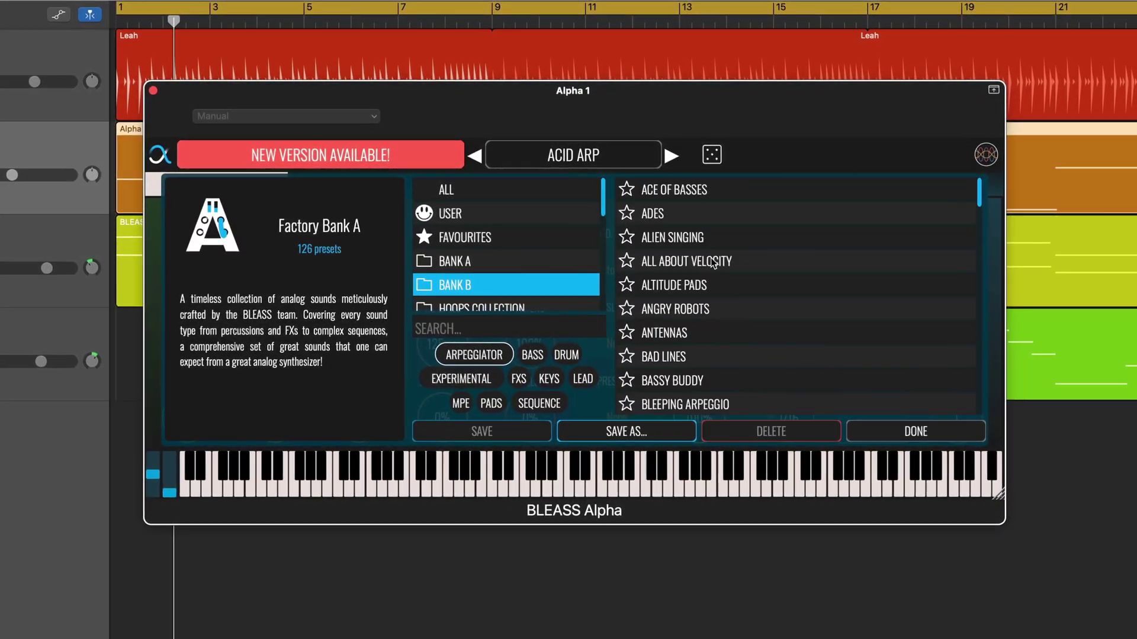
scroll(556, 270, down, 5)
scroll(556, 271, up, 4)
- Open the ELECTRONISOUNDS bank and load its AZURE SQUARES preset
scroll(555, 271, down, 4)
click(543, 228)
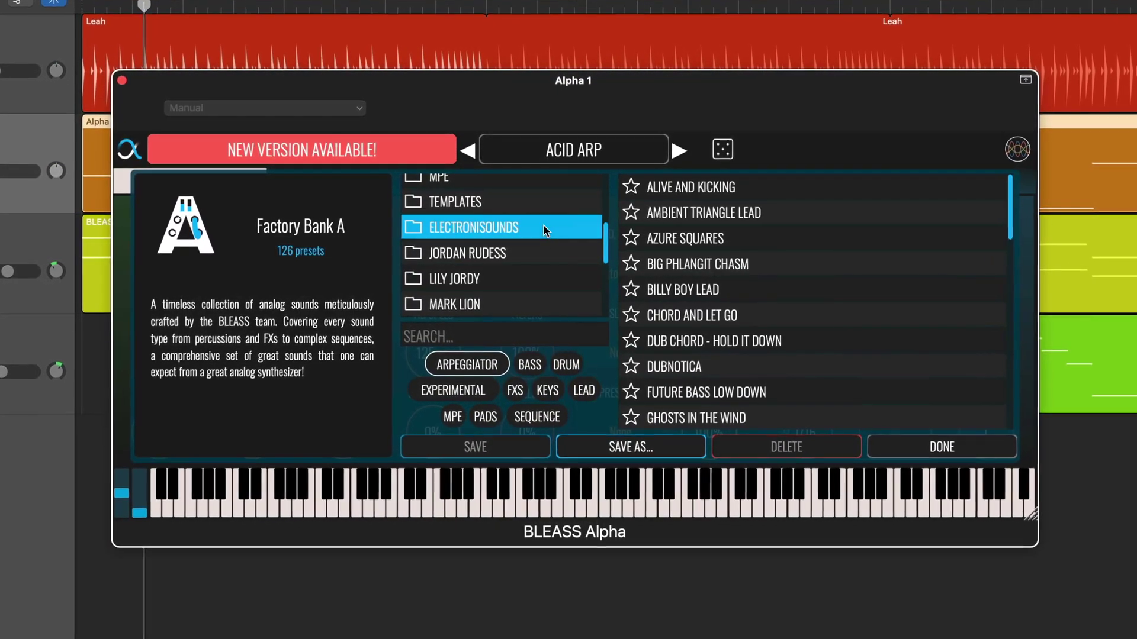
click(714, 237)
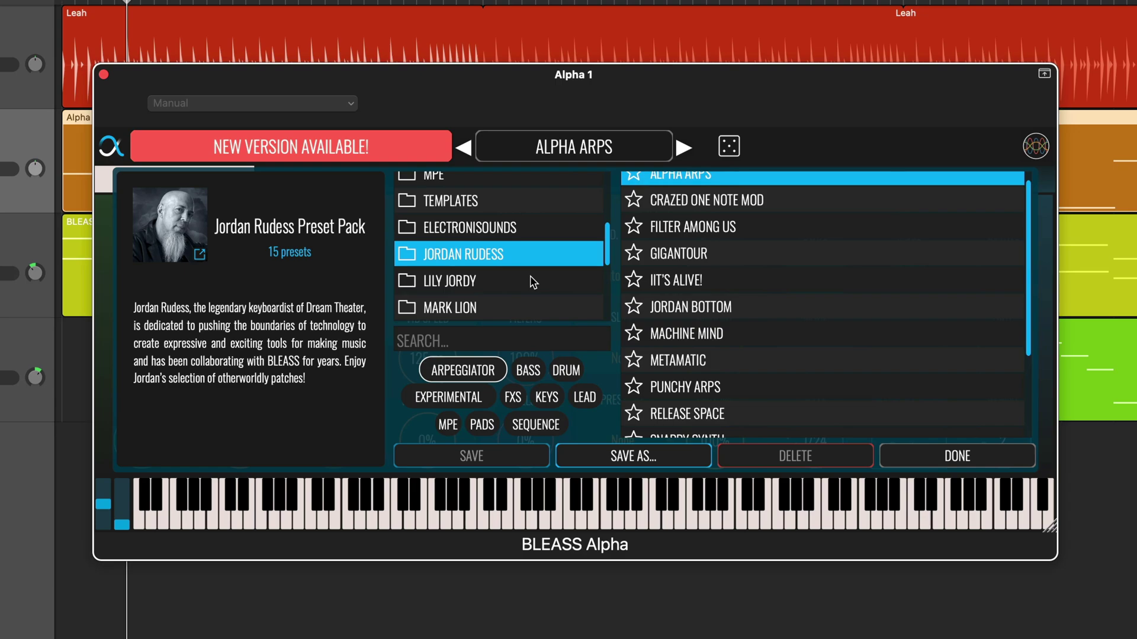
- Load ACID LABYRINTH from the Lily Jordy pack and DIRTARPI from the Mark Lion pack
click(533, 282)
click(673, 199)
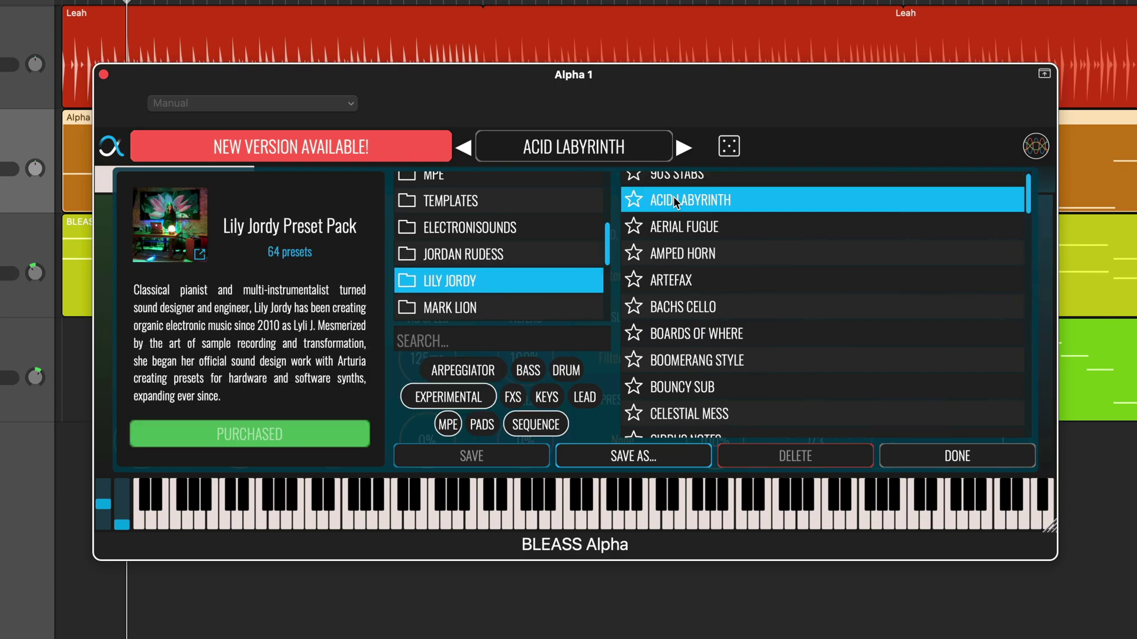
scroll(541, 261, down, 2)
click(527, 248)
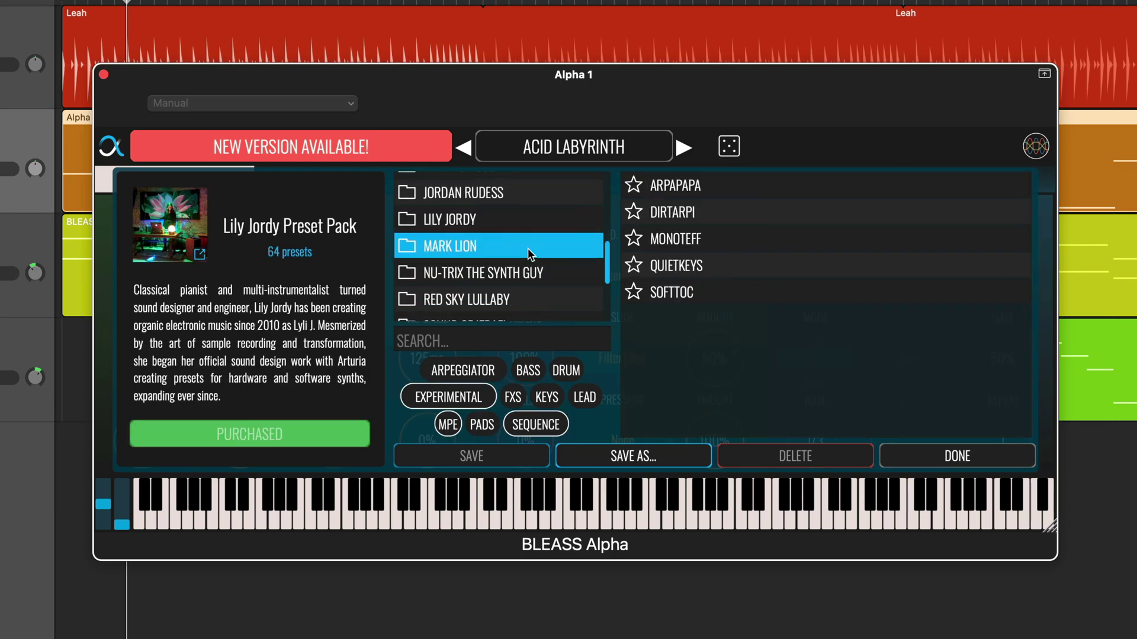
click(685, 213)
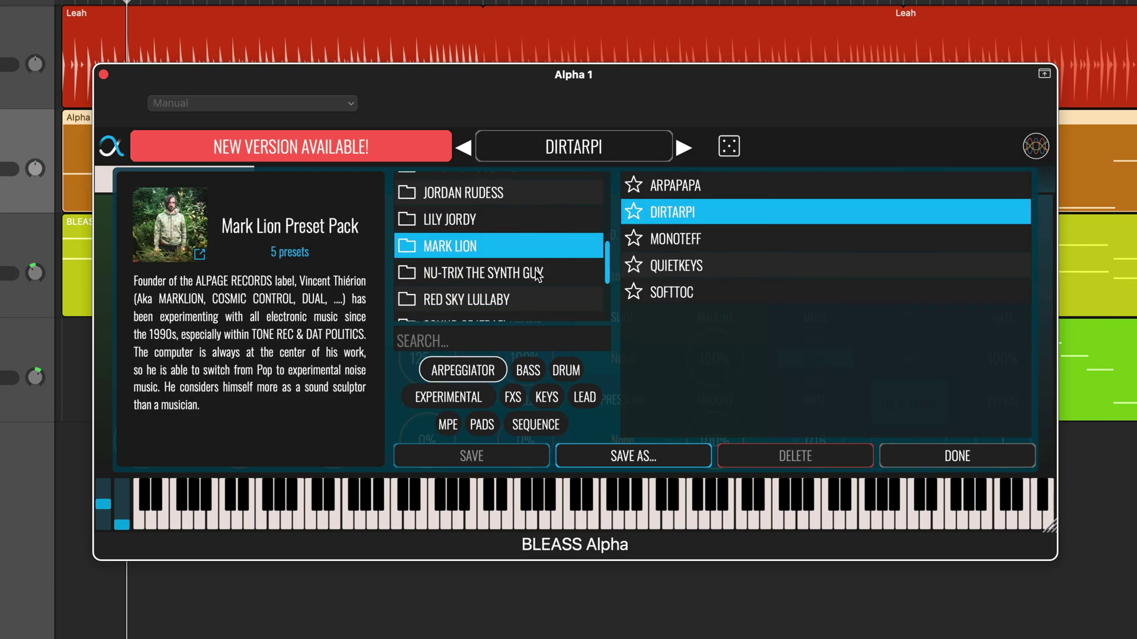
- Load BASS FILT (Nu-Trix), BITTER KEYS (Red Sky Lullaby), then ACIDIFICATION (Sound Of Izrael)
click(535, 274)
click(672, 190)
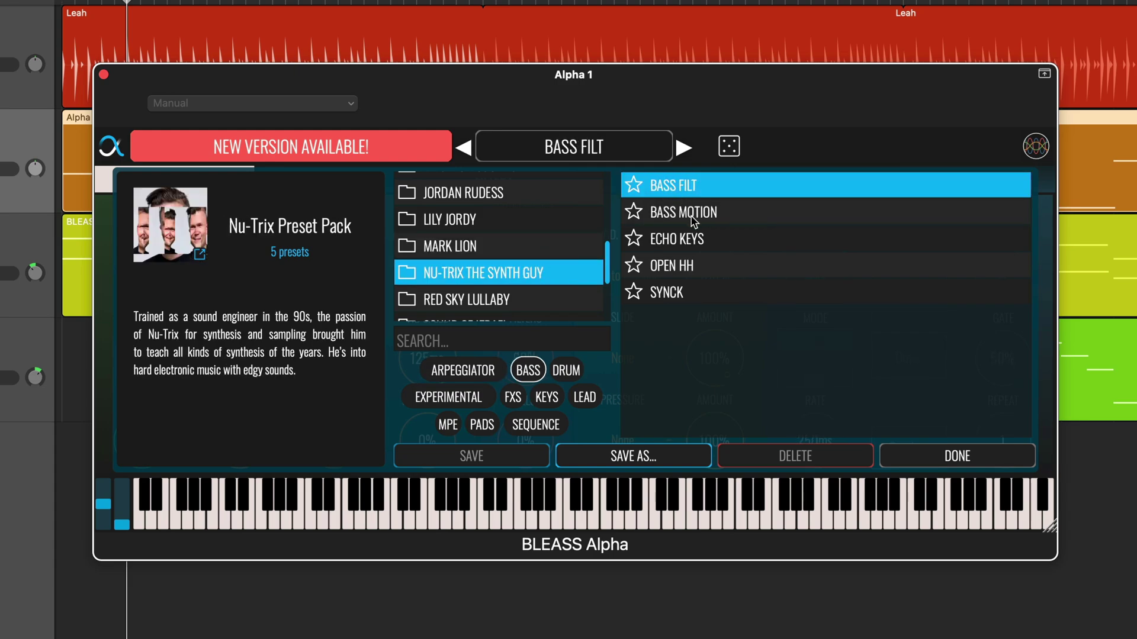
scroll(549, 252, down, 2)
click(541, 260)
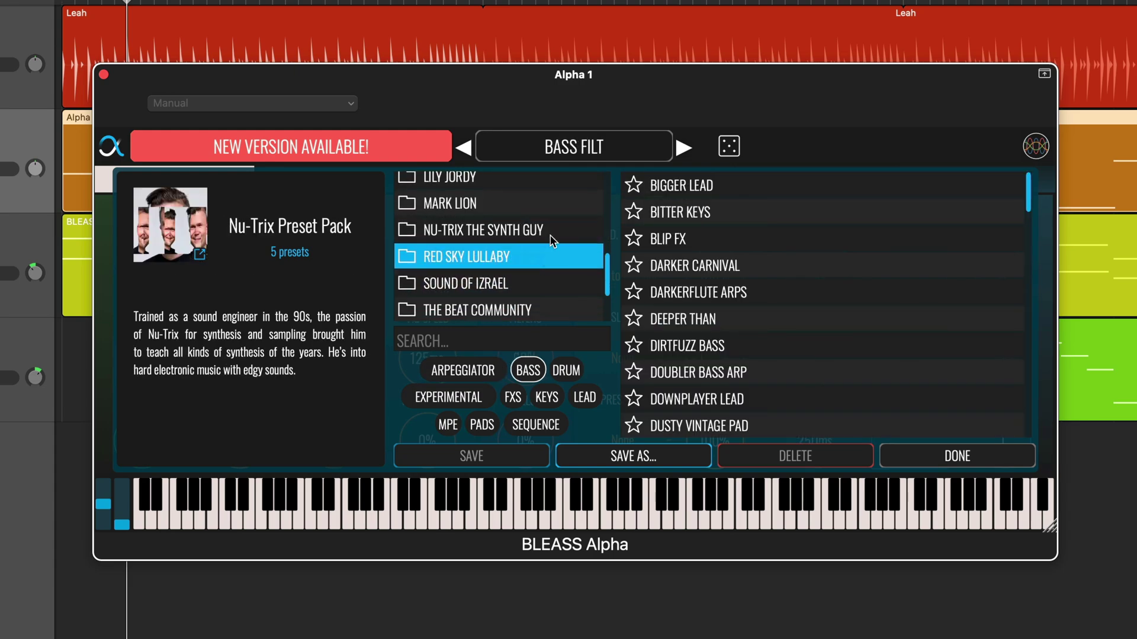
click(688, 212)
scroll(546, 263, down, 1)
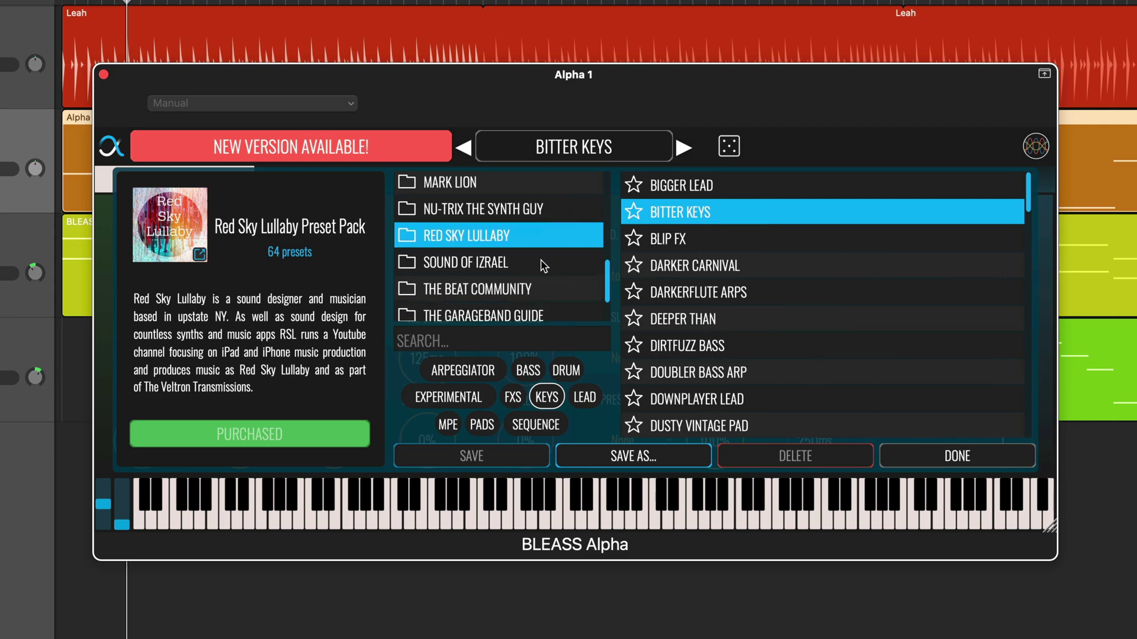
click(546, 261)
click(679, 196)
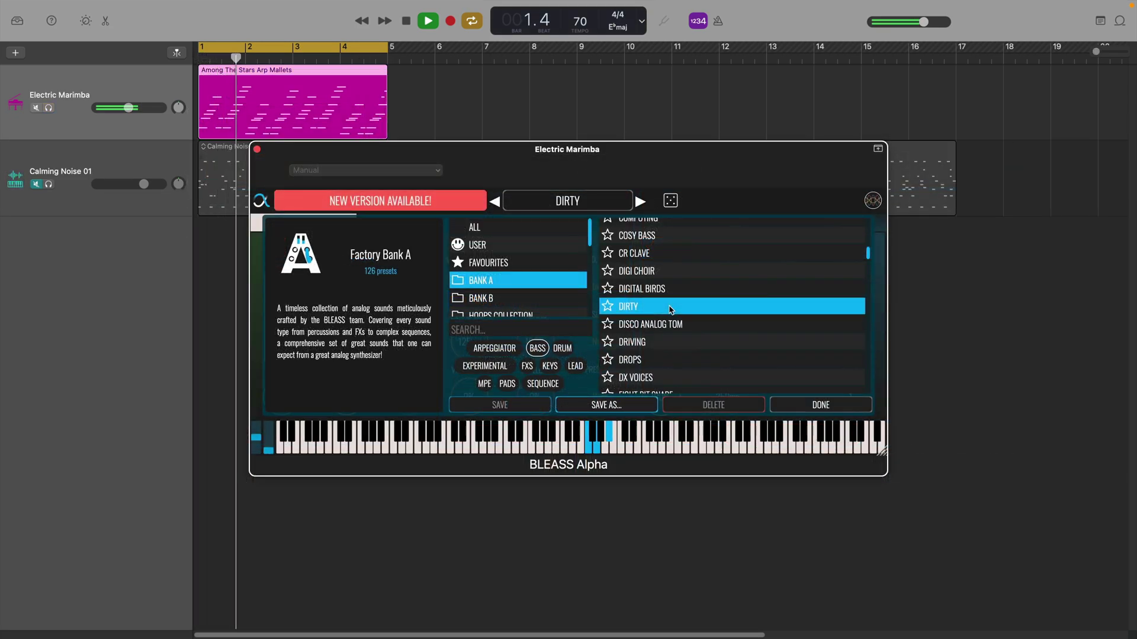
- Load the EPIANO STEREO preset from further down the preset list
scroll(687, 299, down, 3)
click(708, 274)
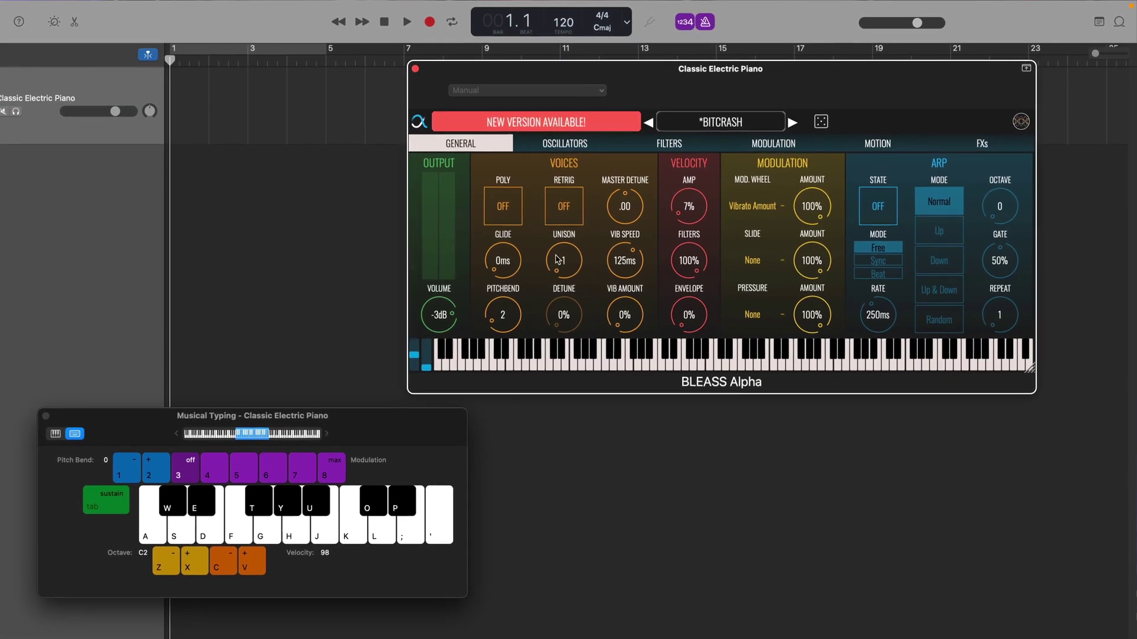
- Raise unison to 3 voices, try some detune, then reset detune to 0%
drag(573, 255, 585, 224)
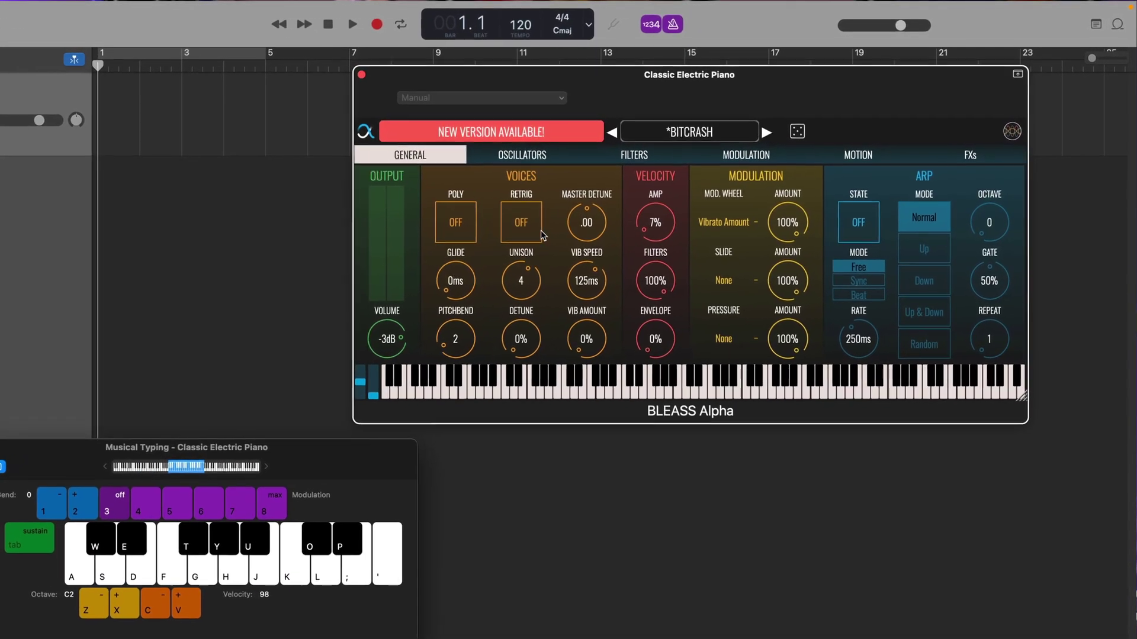
key(h)
scroll(547, 275, up, 1)
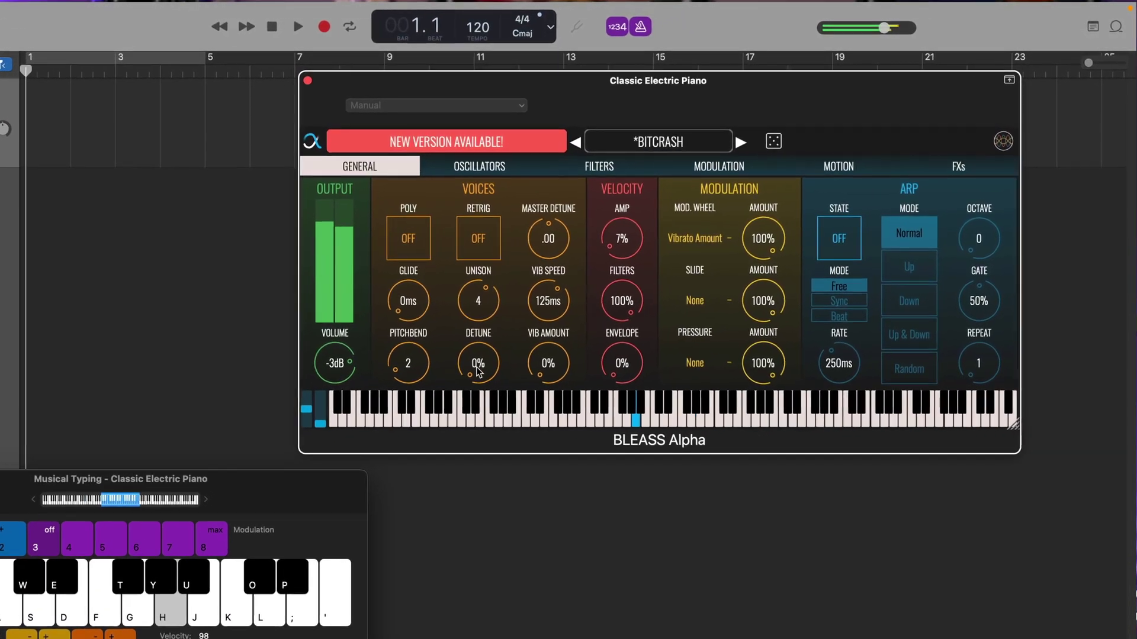
drag(488, 357, 538, 293)
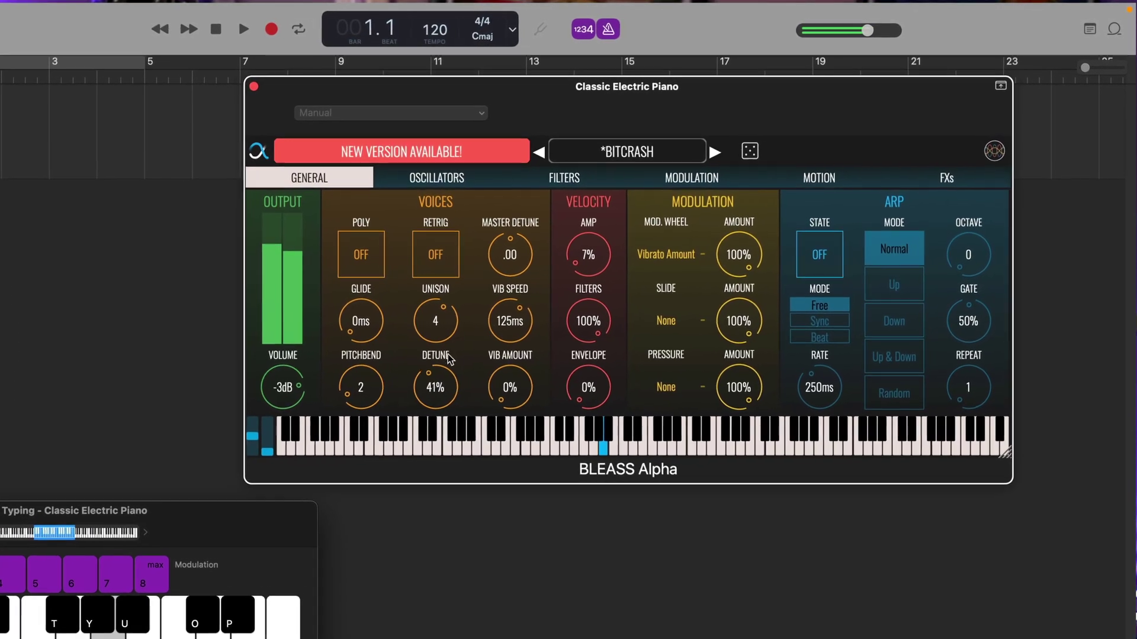
double_click(445, 382)
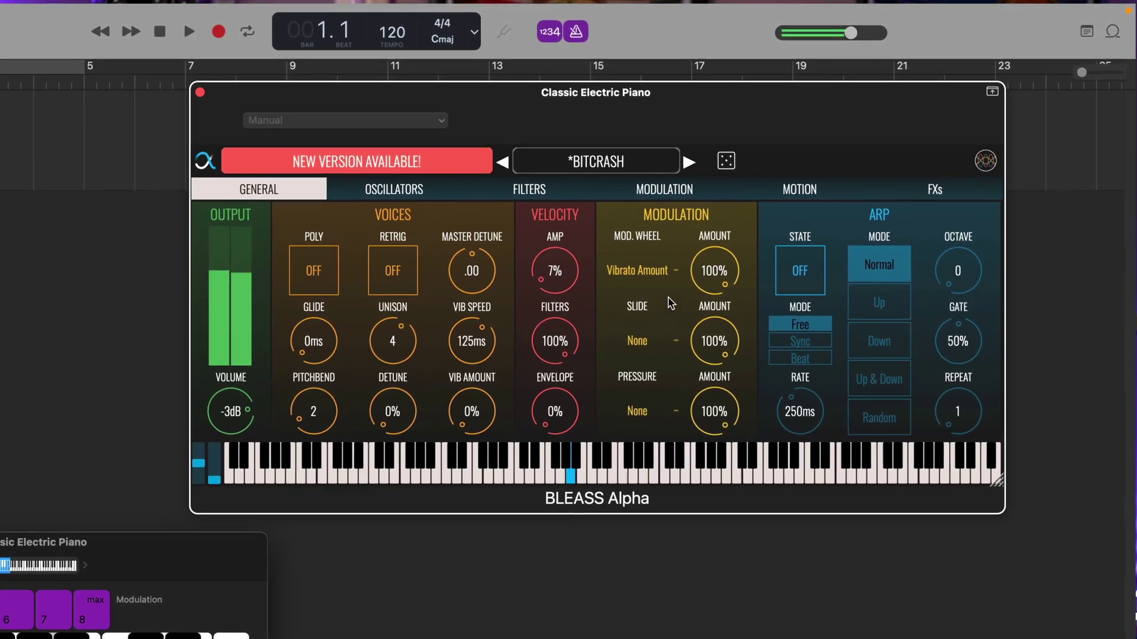
- Audition arpeggiator Up, Down, Up & Down and Random modes, then set Normal and switch it off
click(786, 283)
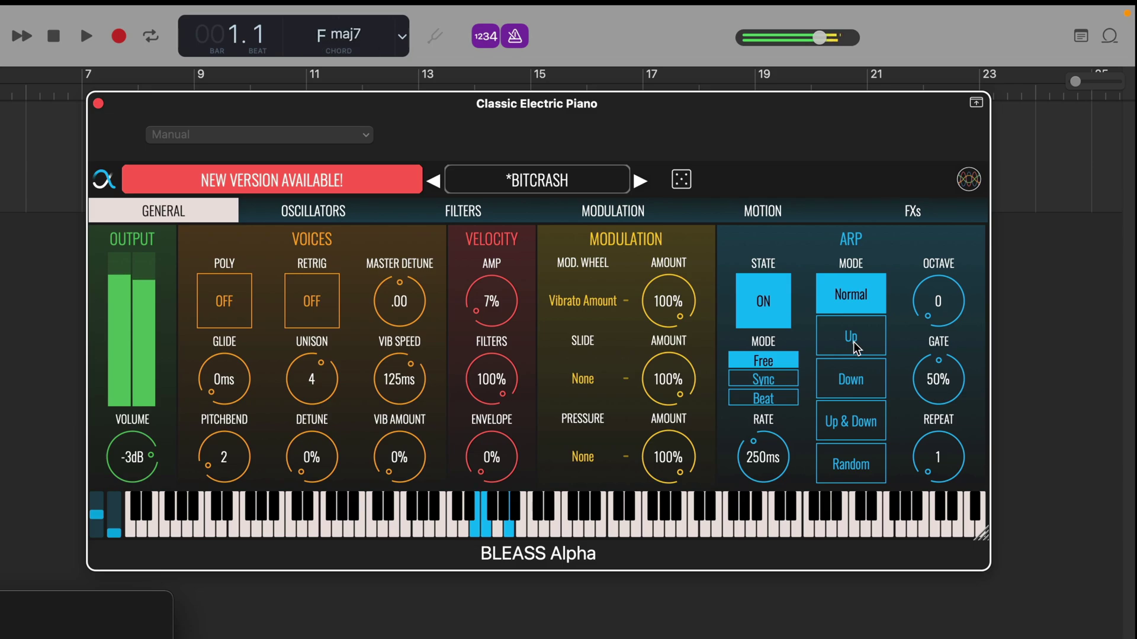
click(856, 348)
click(858, 384)
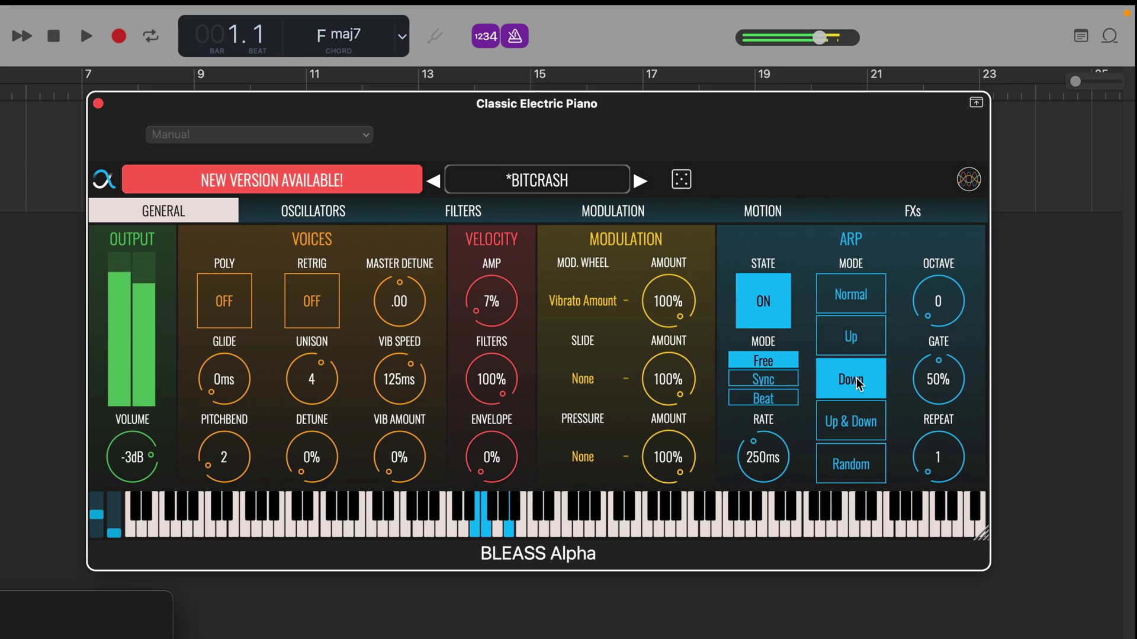
click(862, 431)
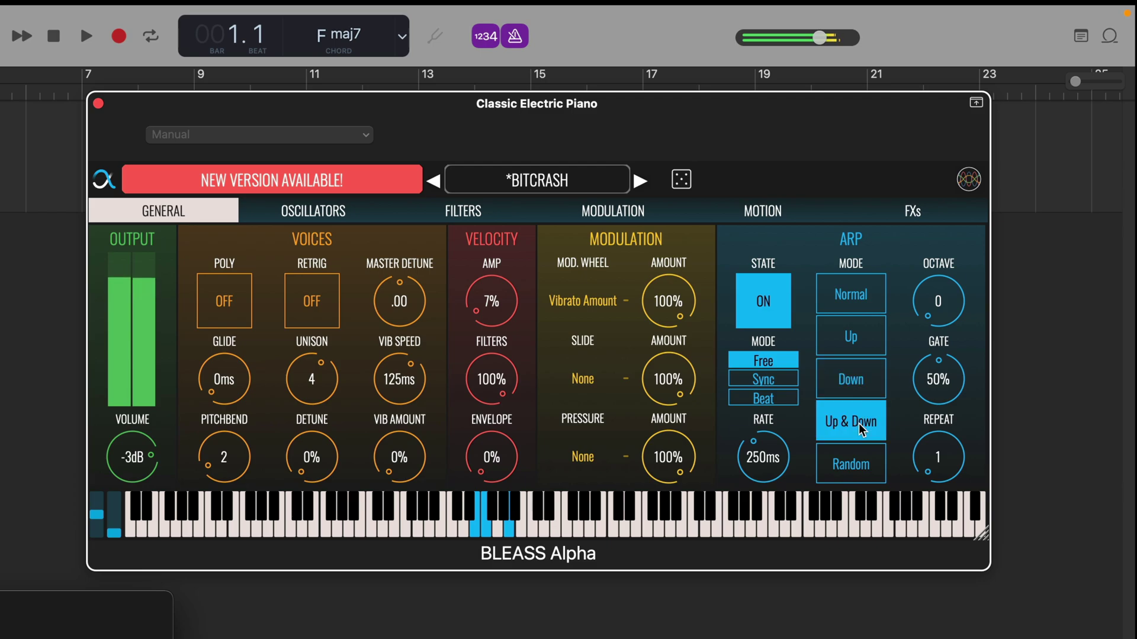
click(866, 472)
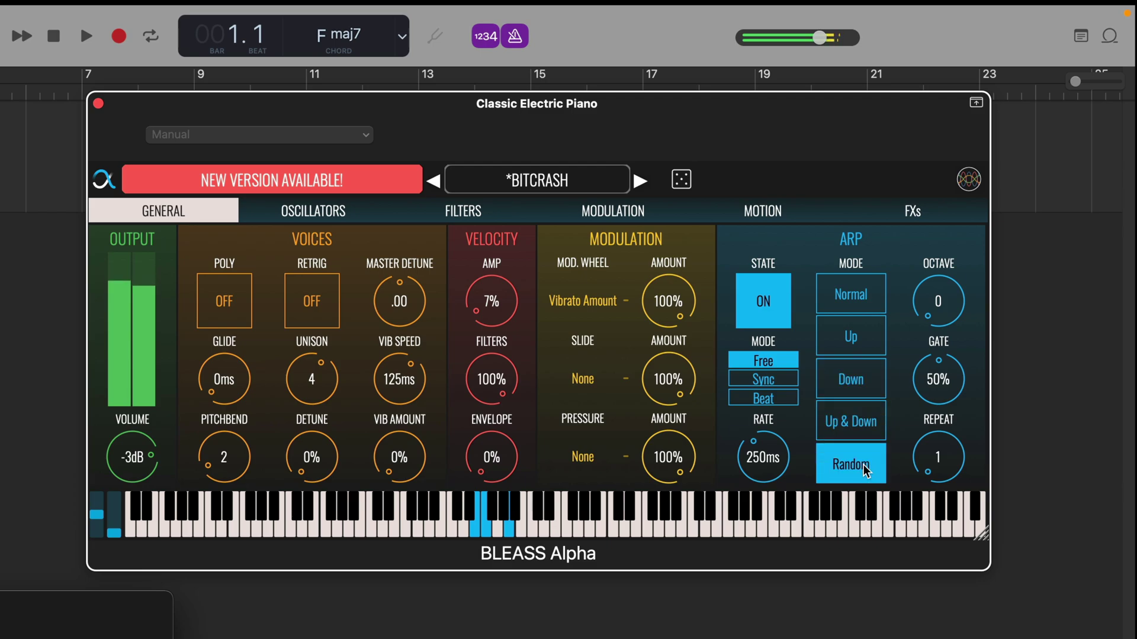
click(858, 315)
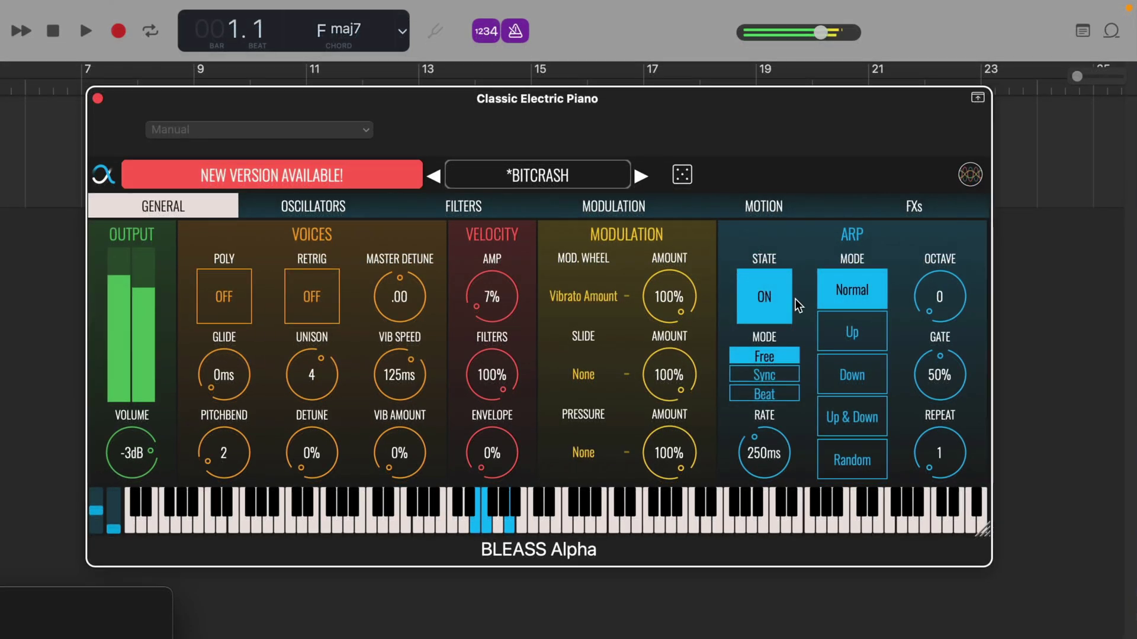
click(767, 307)
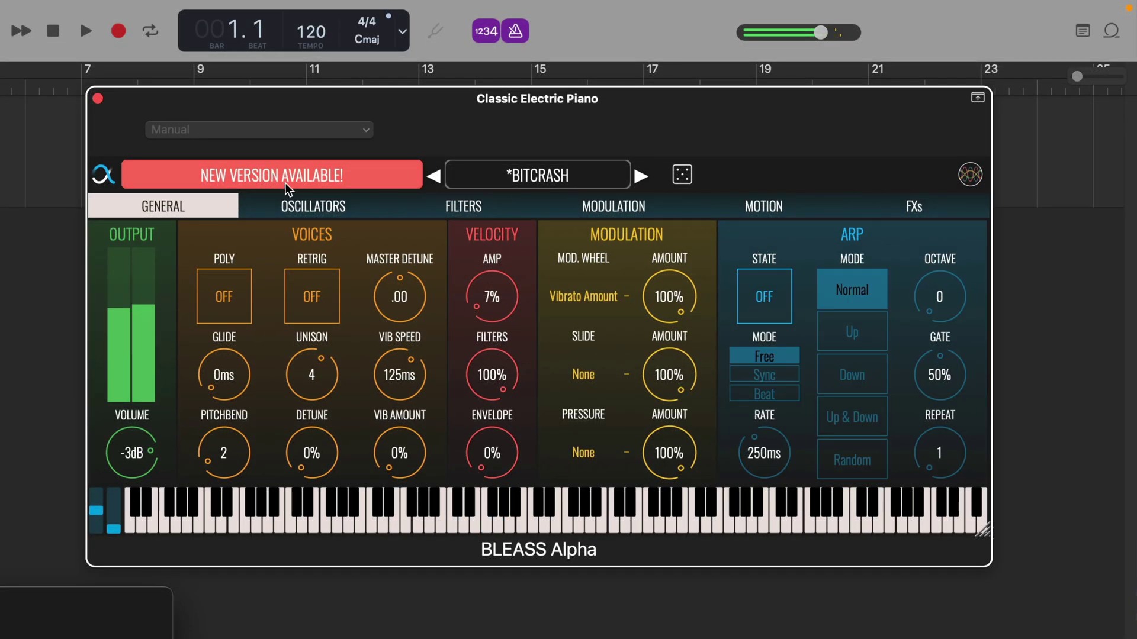
click(302, 207)
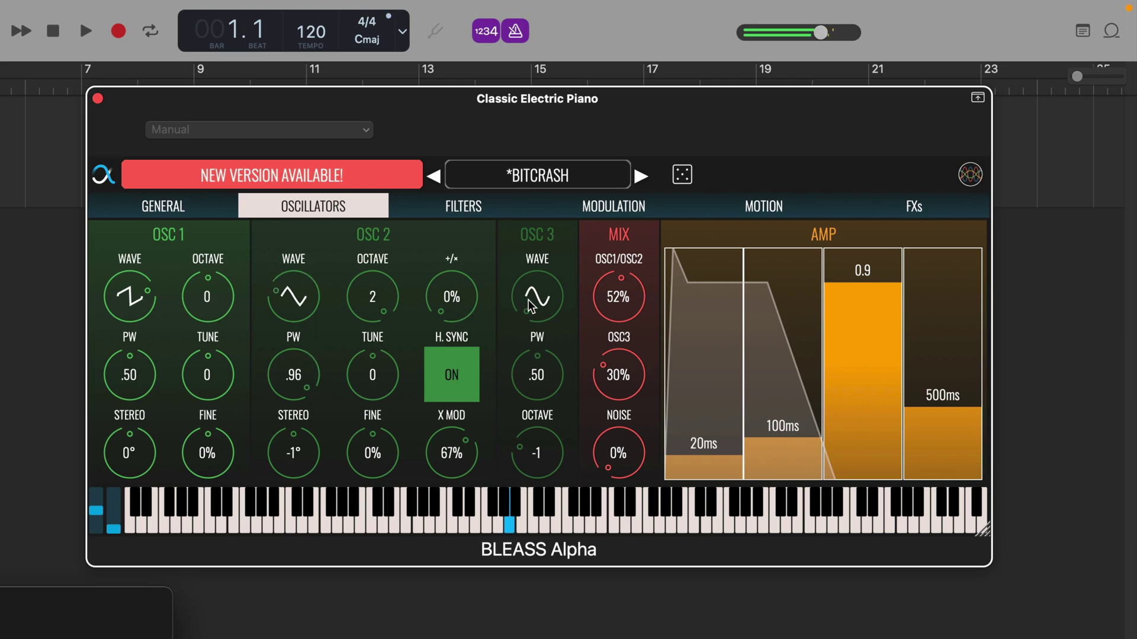
- Switch from the BITCRASH oscillator page to its Filters page
click(463, 206)
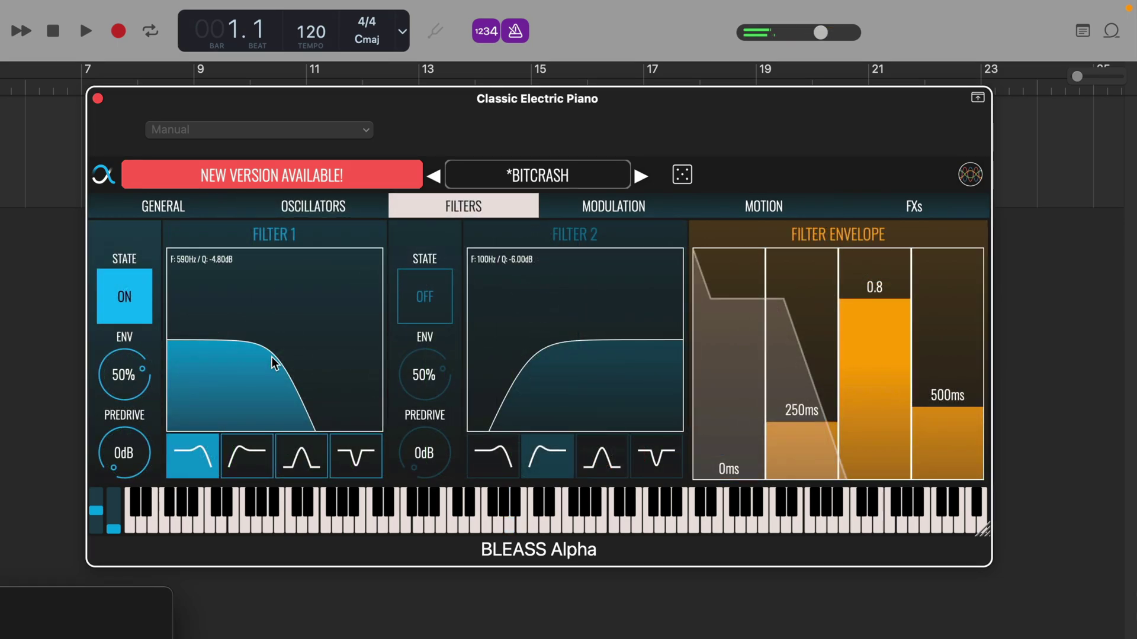
- Sweep Filter 1's cutoff and cycle its high-pass, band-pass and notch types, ending on low-pass
drag(250, 365, 282, 375)
click(254, 462)
click(315, 462)
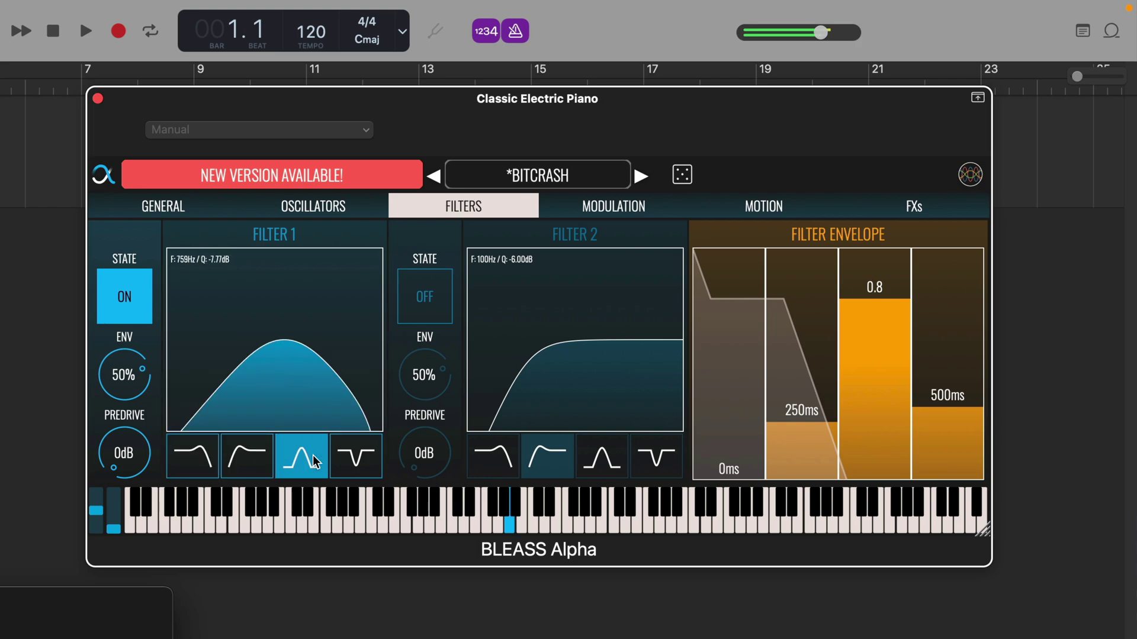
click(351, 463)
click(297, 463)
click(259, 463)
click(204, 462)
- Set Filter 1 near 897 Hz, then enable Filter 2 with its cutoff near 43 Hz
drag(260, 375, 284, 359)
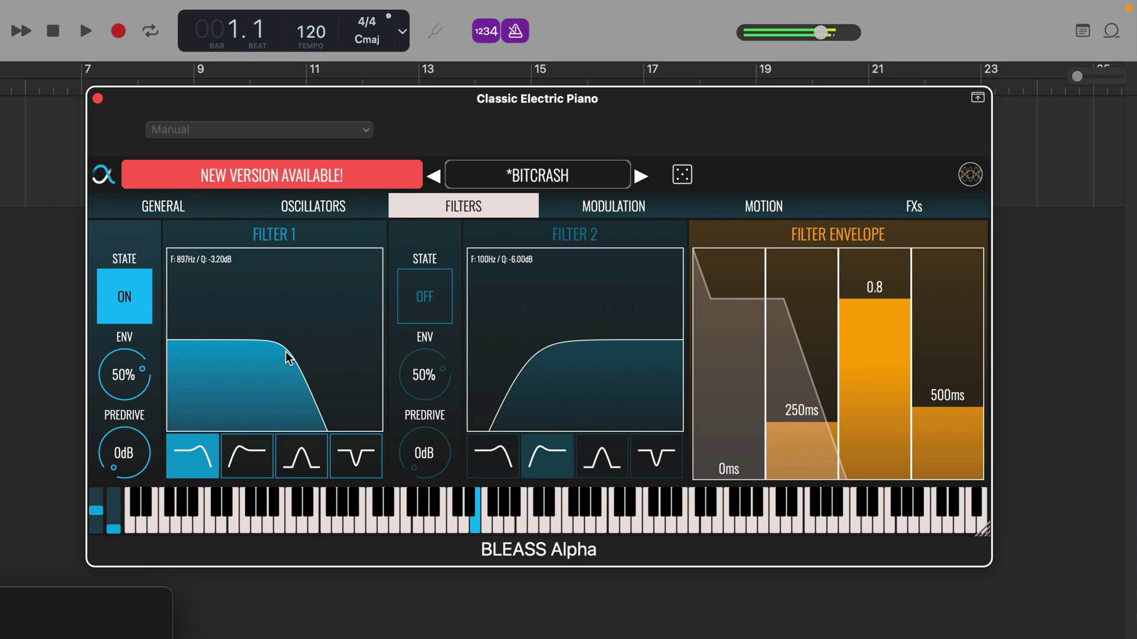
drag(618, 377, 491, 373)
click(435, 311)
- Cycle Filter 2 through low-pass, high-pass, band-pass and notch types
click(500, 472)
click(549, 462)
click(603, 465)
click(657, 467)
- Give LFO 1 a square wave routed to Pitch at -100%, with rate faster than 1.0s
click(645, 207)
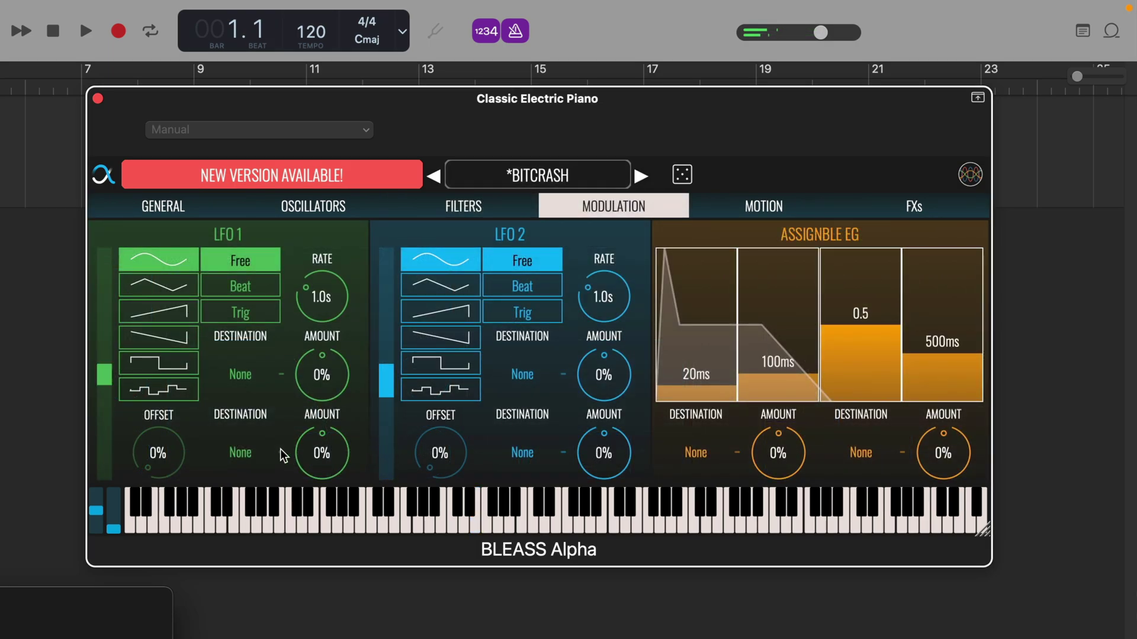
click(185, 290)
click(177, 312)
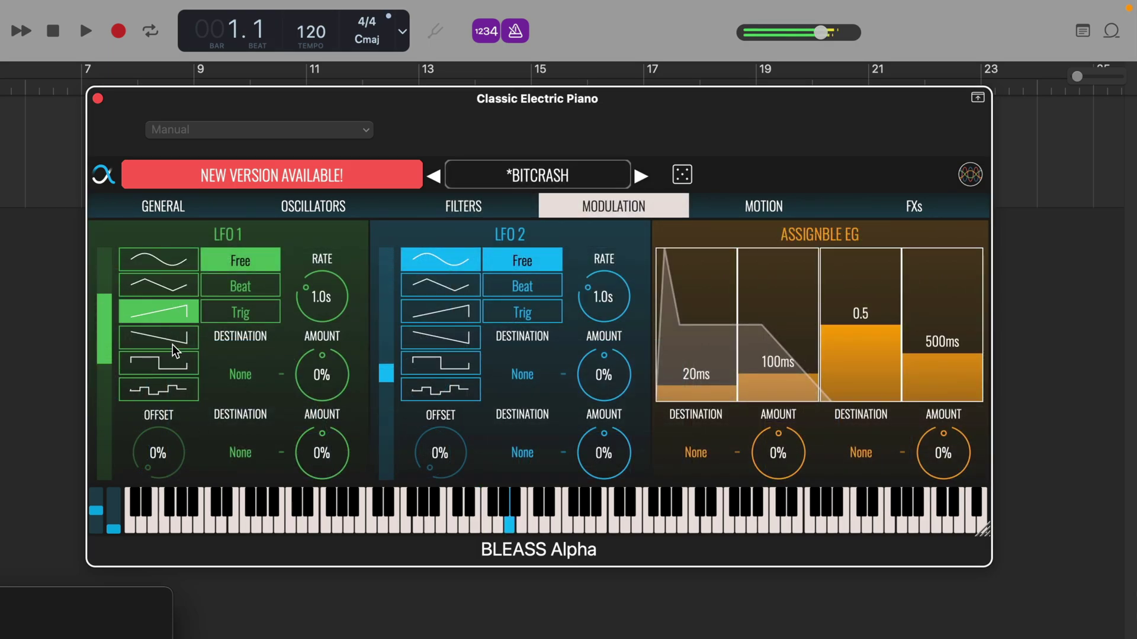
click(171, 365)
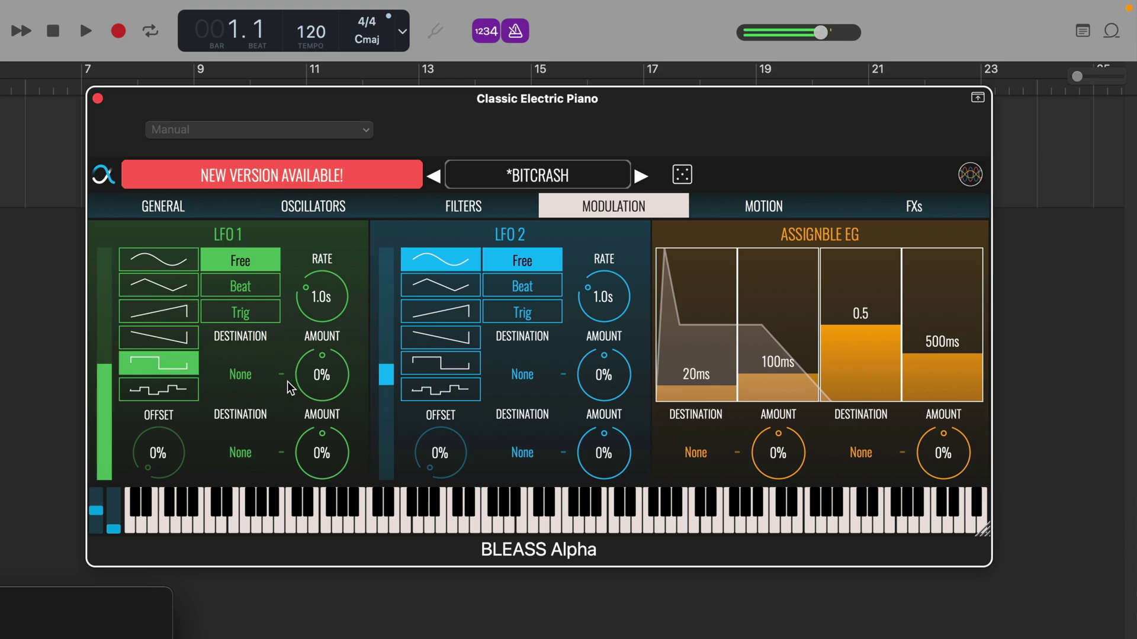
click(261, 375)
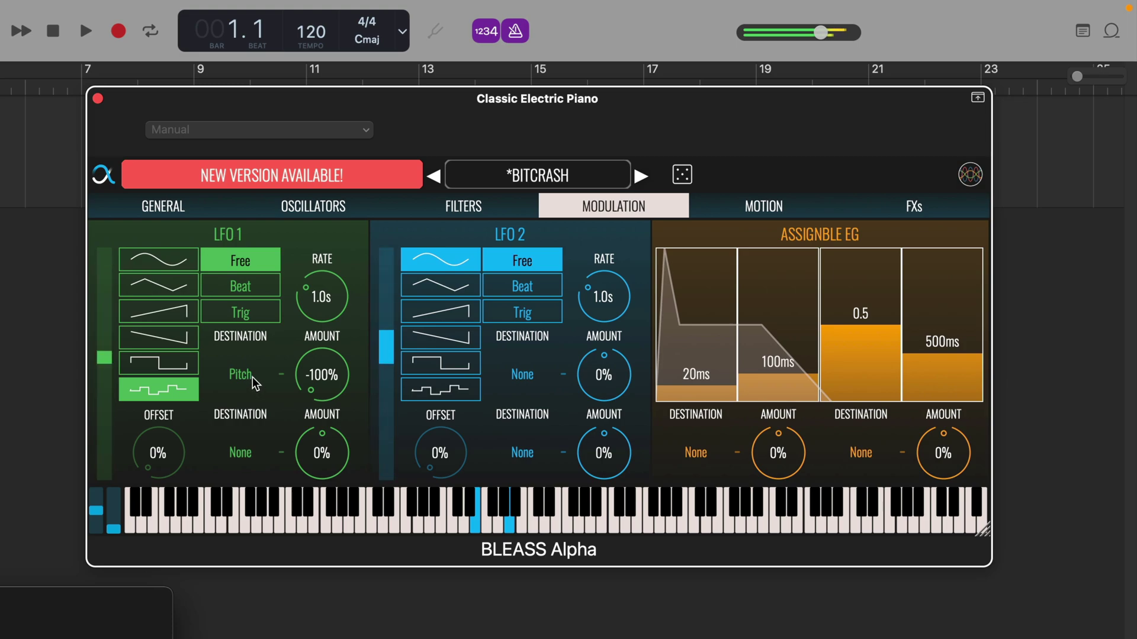
drag(320, 299, 324, 312)
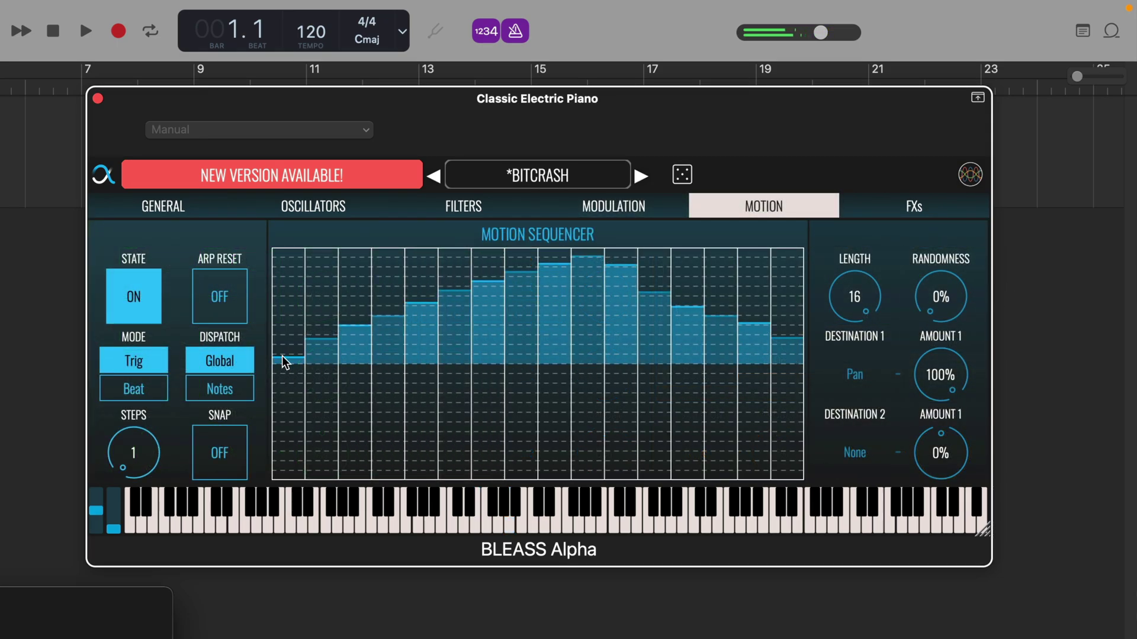
- Redraw the Motion Sequencer into an uneven up-and-down pattern with step 1 raised near the top
mouse_move(296, 348)
mouse_down()
mouse_move(368, 228)
mouse_move(410, 399)
mouse_move(454, 509)
mouse_move(525, 242)
mouse_move(552, 341)
mouse_move(632, 477)
mouse_move(713, 195)
mouse_move(799, 420)
mouse_up()
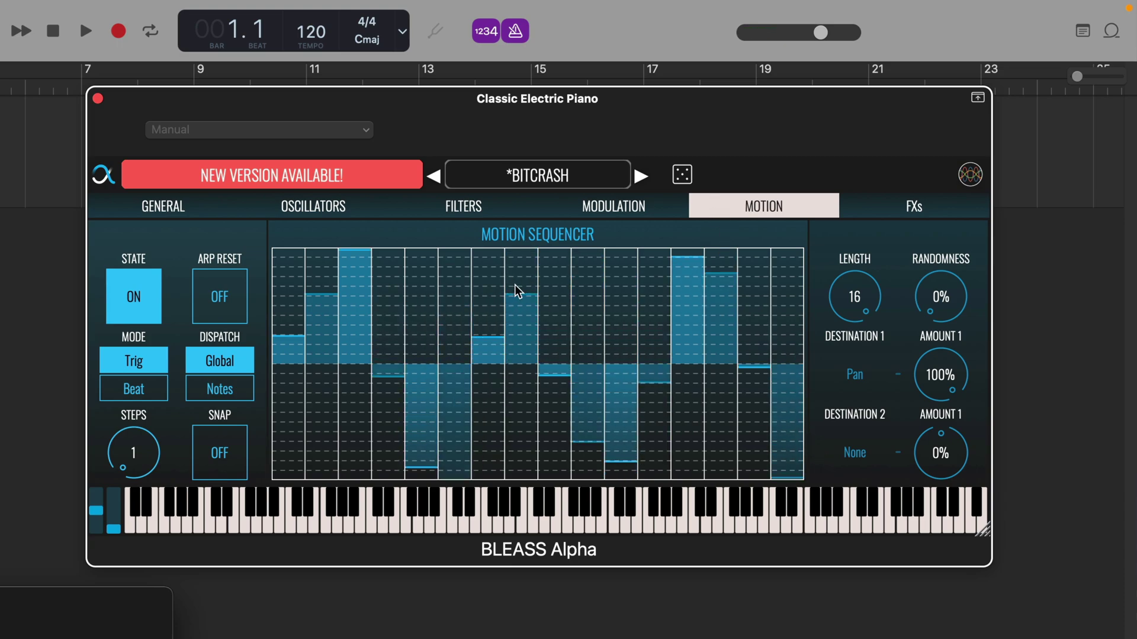
click(288, 280)
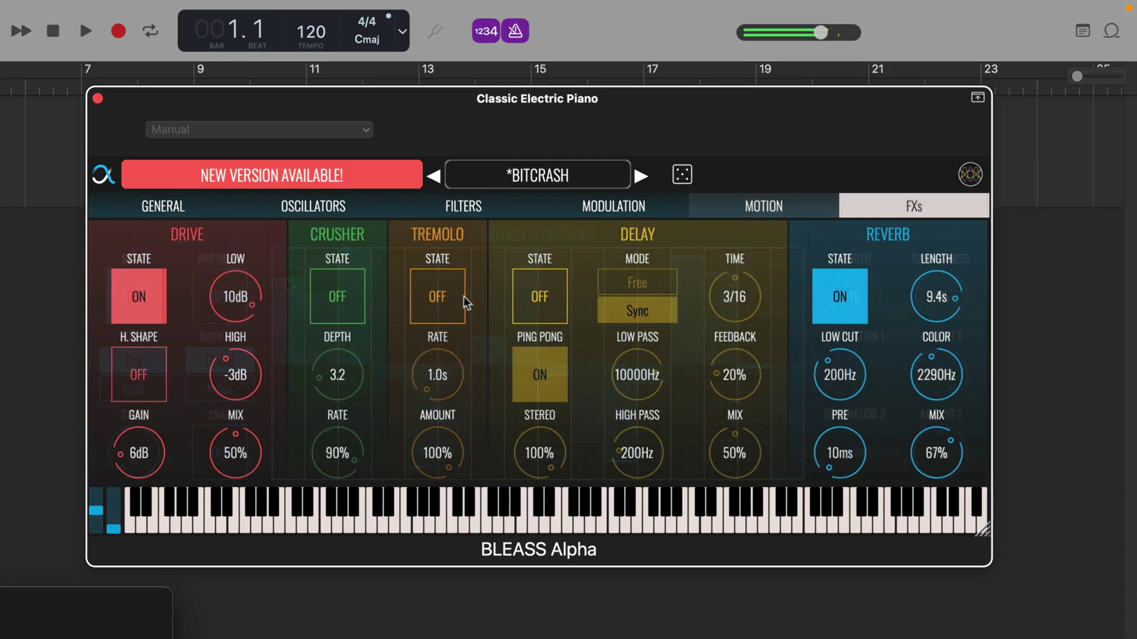
- Audition the Tremolo, Delay and Crusher effects by switching each on and back off
click(463, 302)
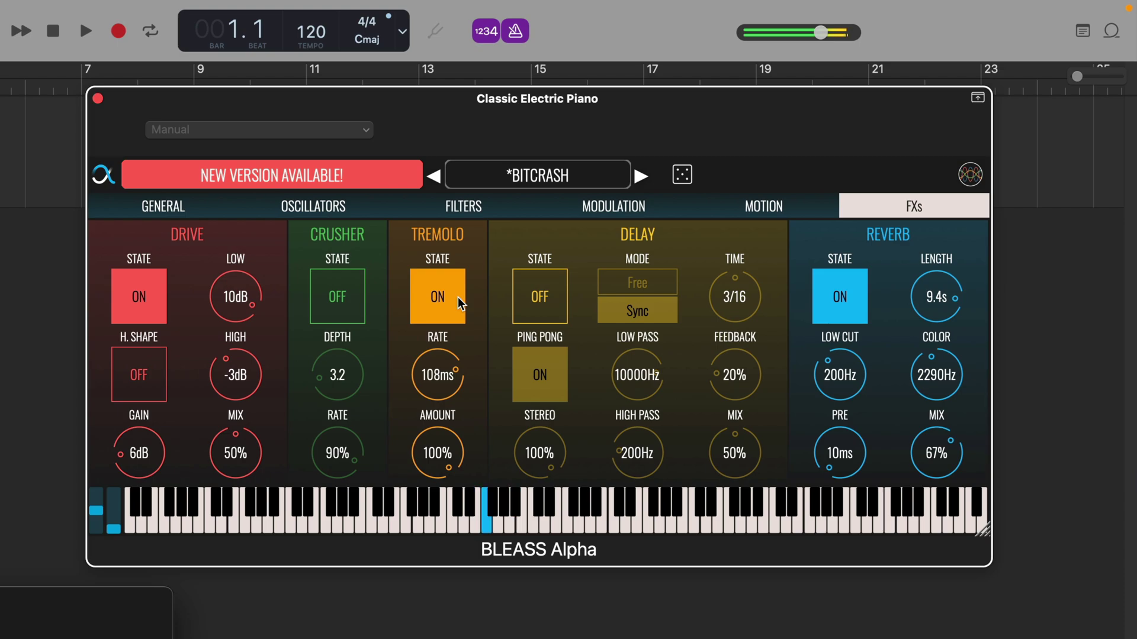
click(459, 303)
click(555, 305)
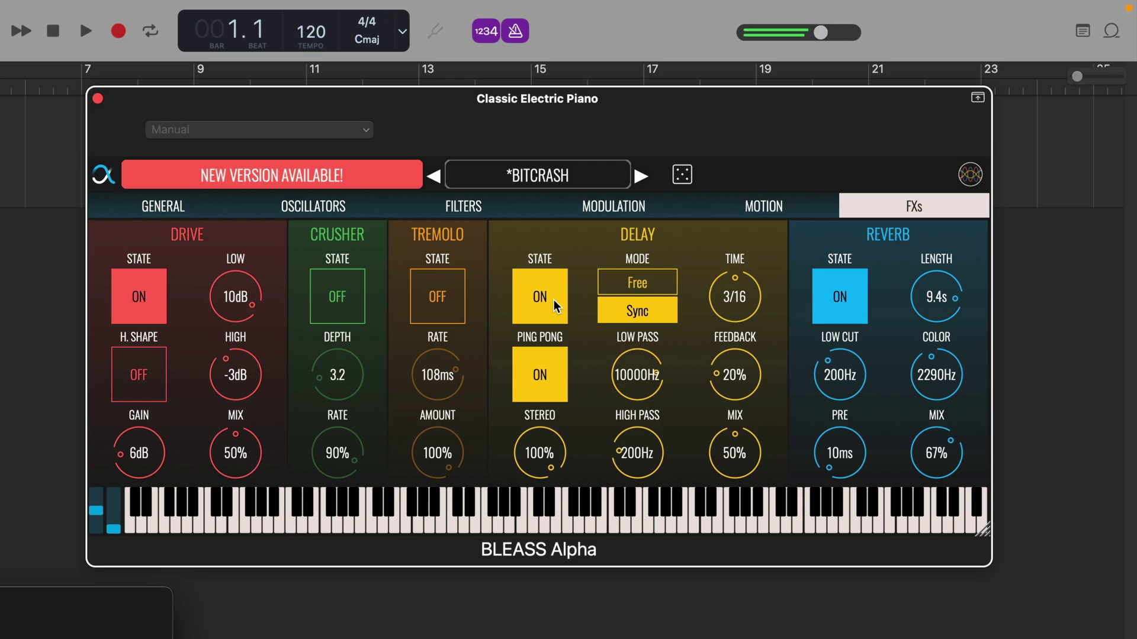
click(555, 305)
click(337, 296)
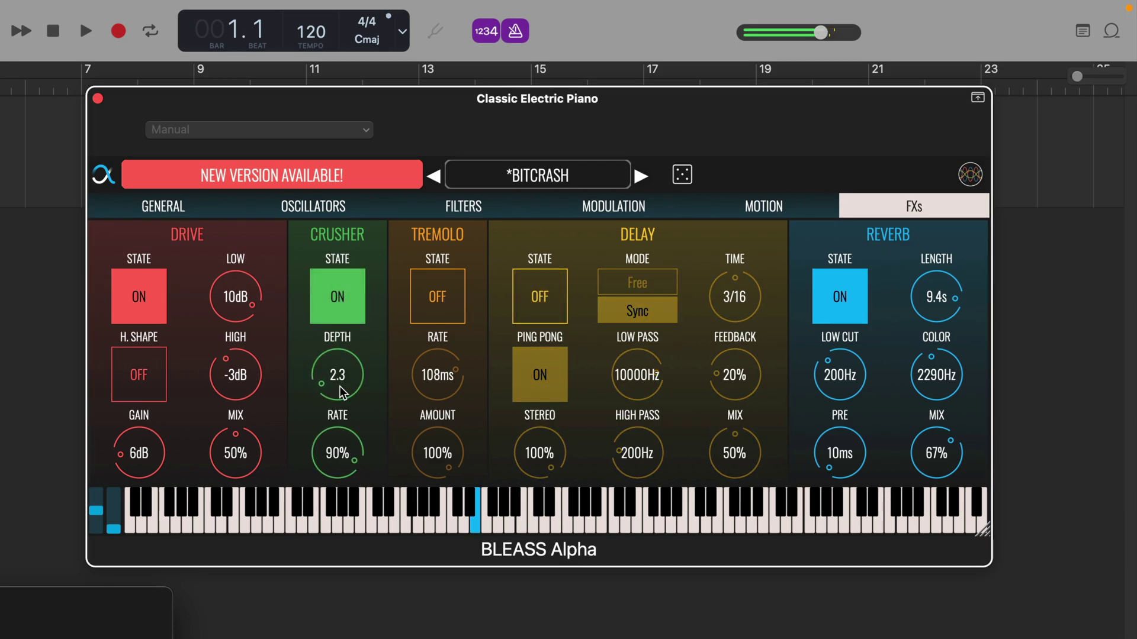
click(336, 299)
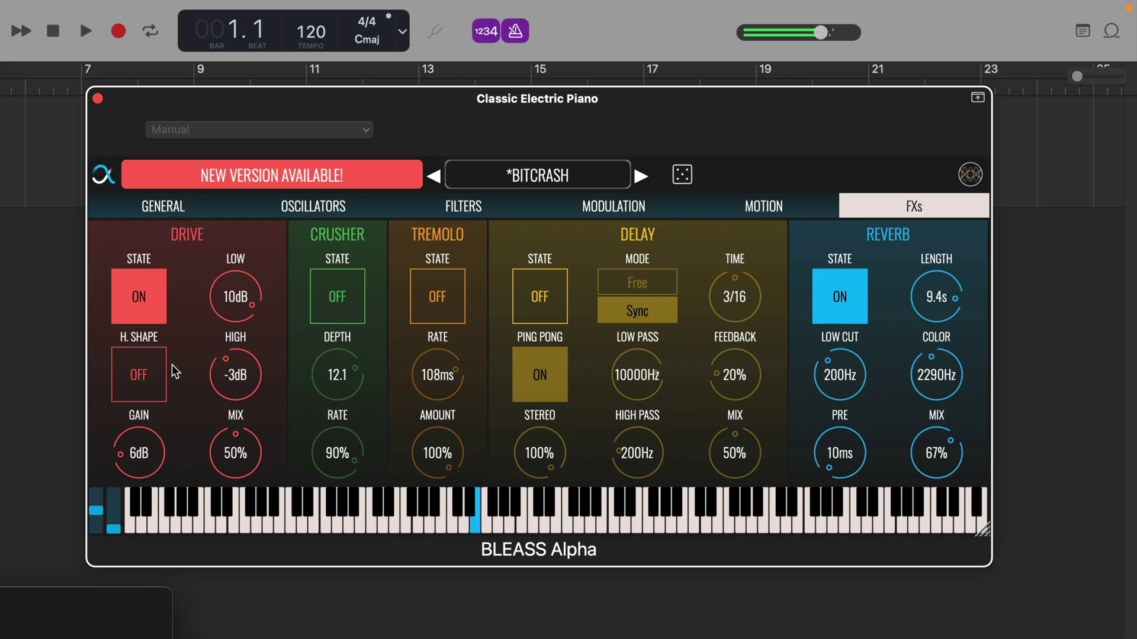
- Try Drive's hard shaping, raise the Drive mix to 75%, and turn Delay back on
click(153, 373)
click(151, 382)
drag(235, 453, 227, 409)
click(559, 302)
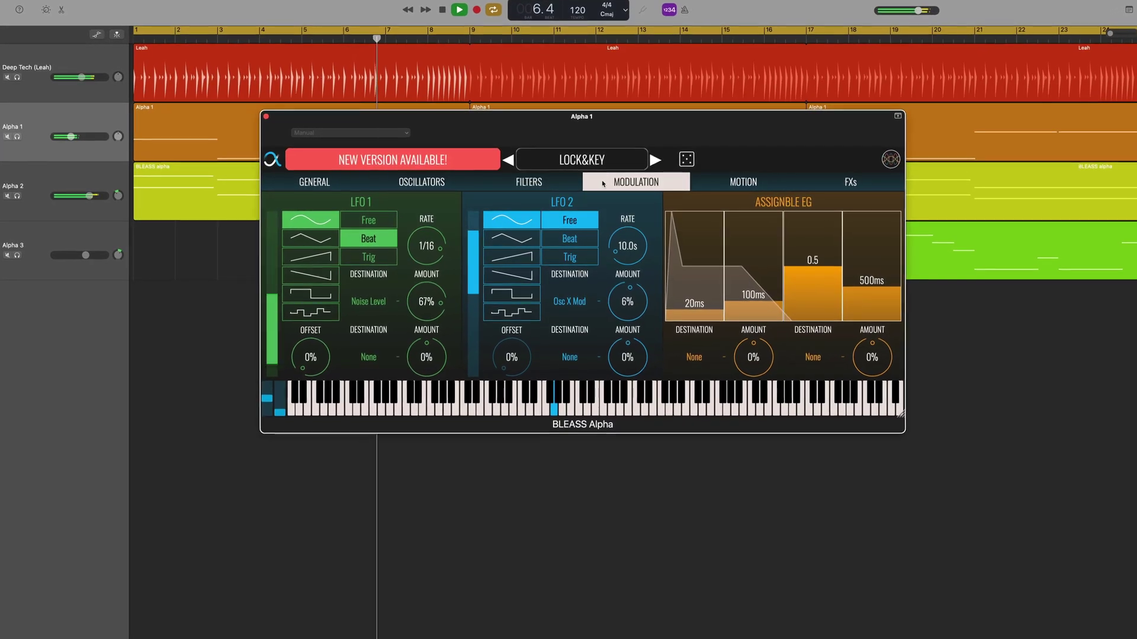
- Show the Motion sequencer of the Alpha 1 track's LOCK&KEY preset
click(710, 183)
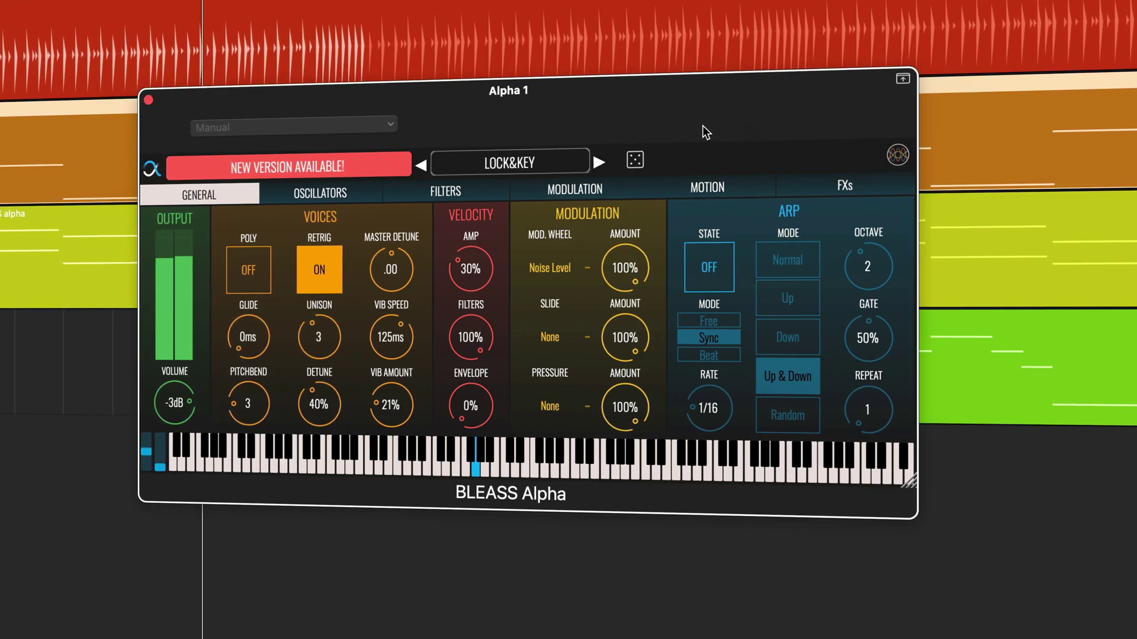
- Page through LOCK&KEY's Oscillators, Filters, Modulation, Motion and FXs, then HEY ZEUS's Oscillators and General pages
click(351, 191)
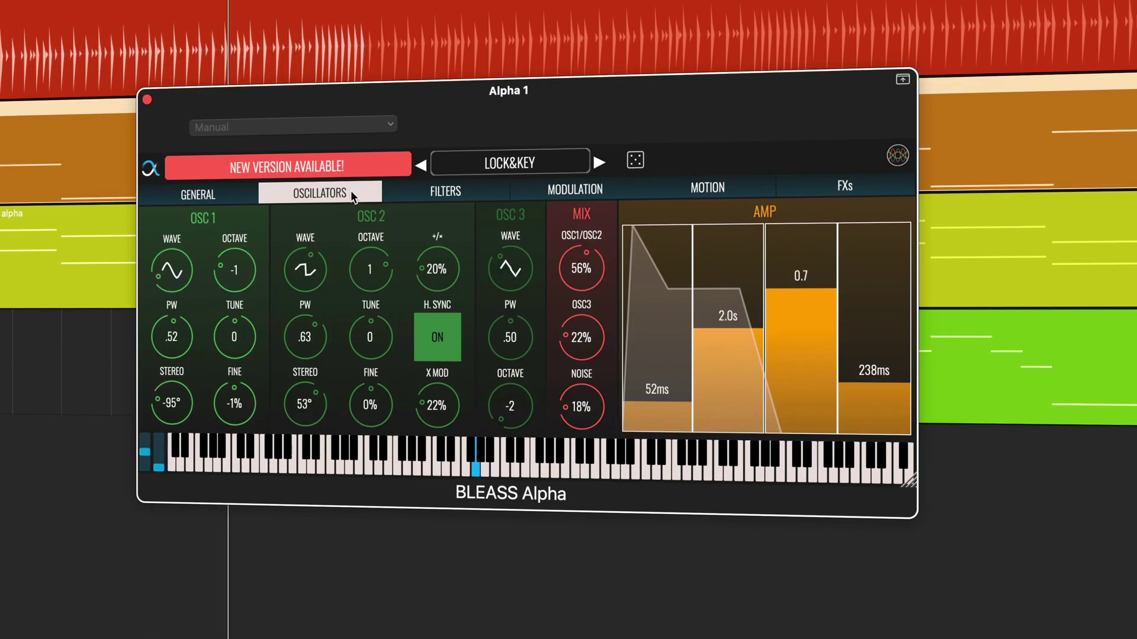
click(464, 194)
click(601, 188)
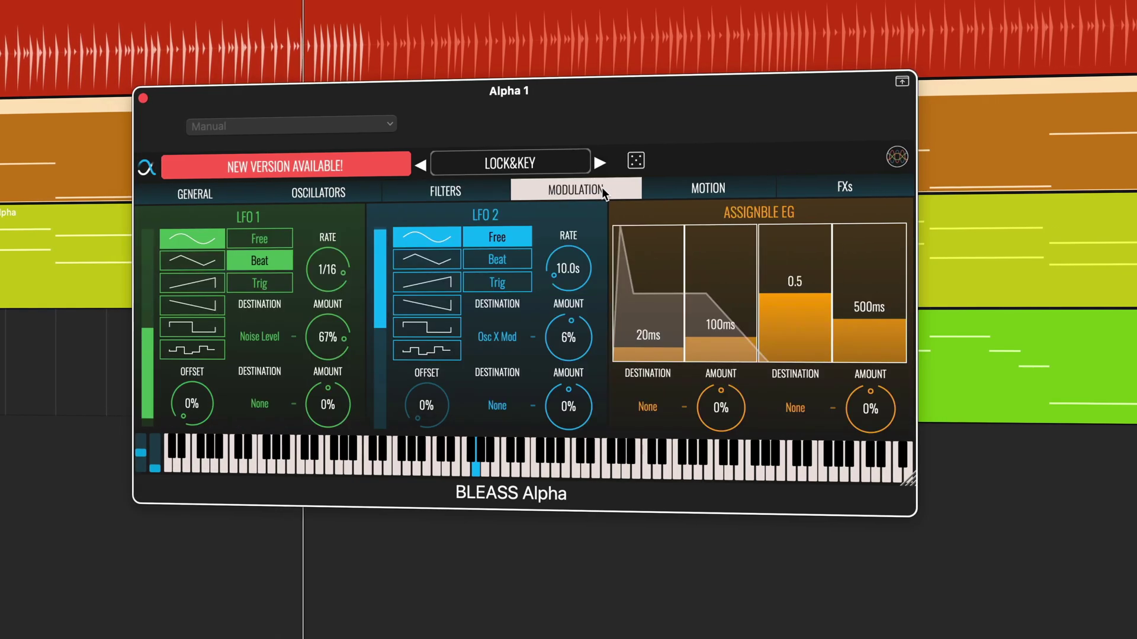
click(699, 184)
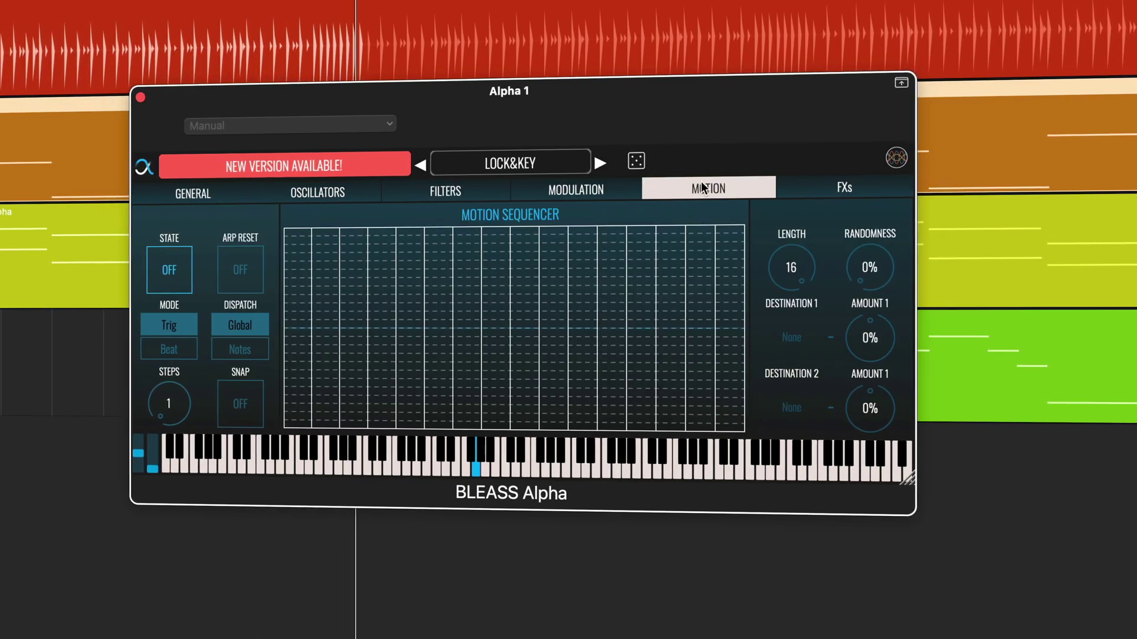
click(806, 189)
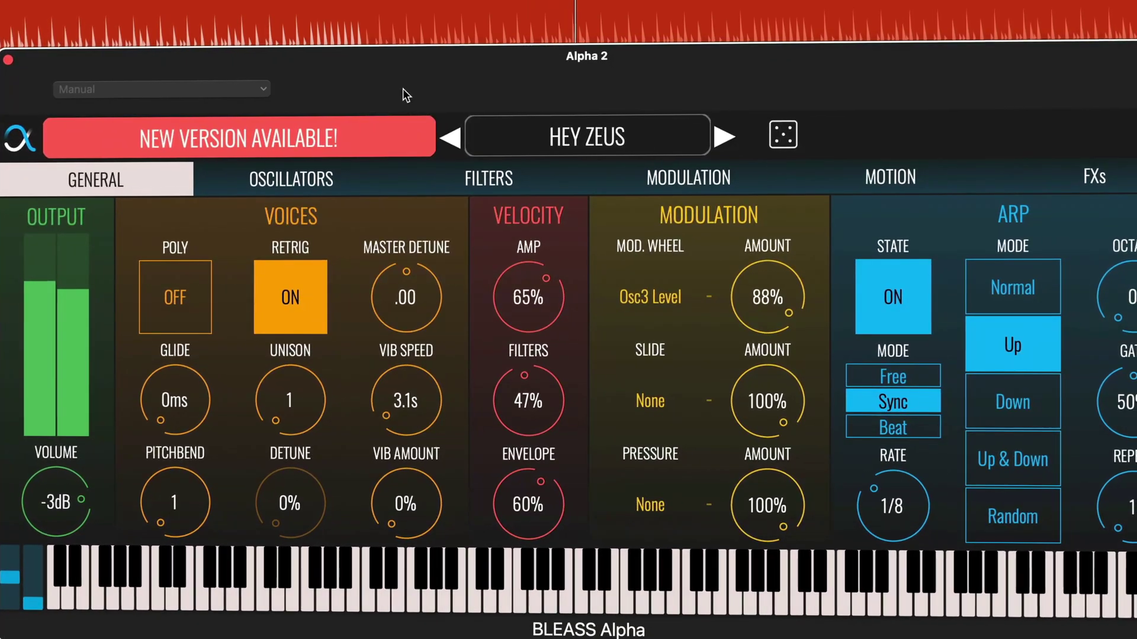
click(302, 177)
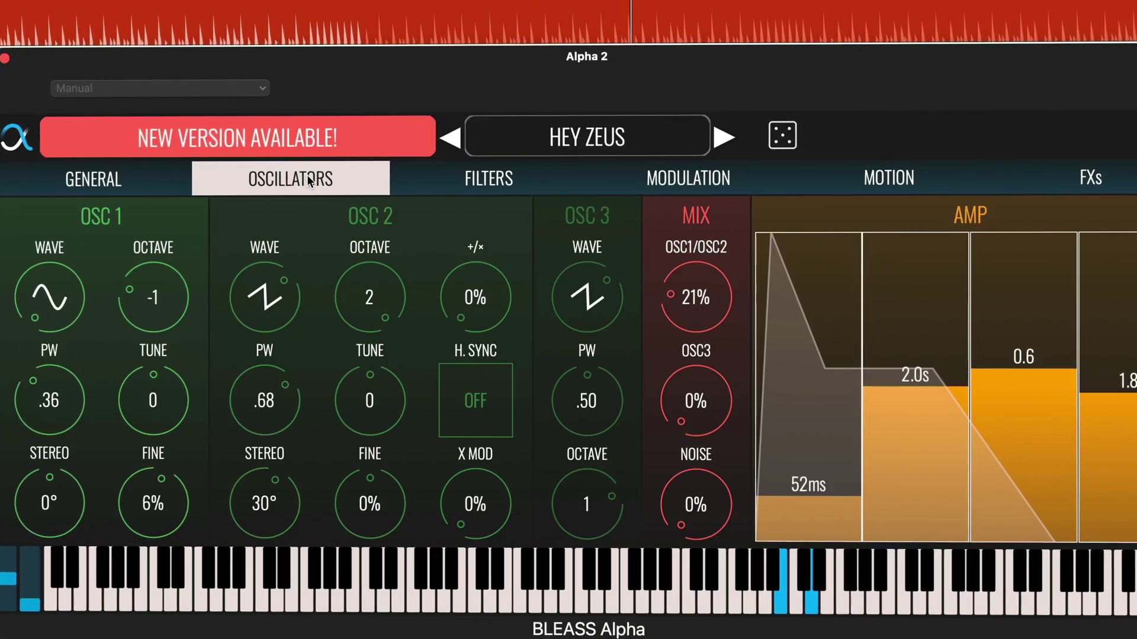
click(122, 171)
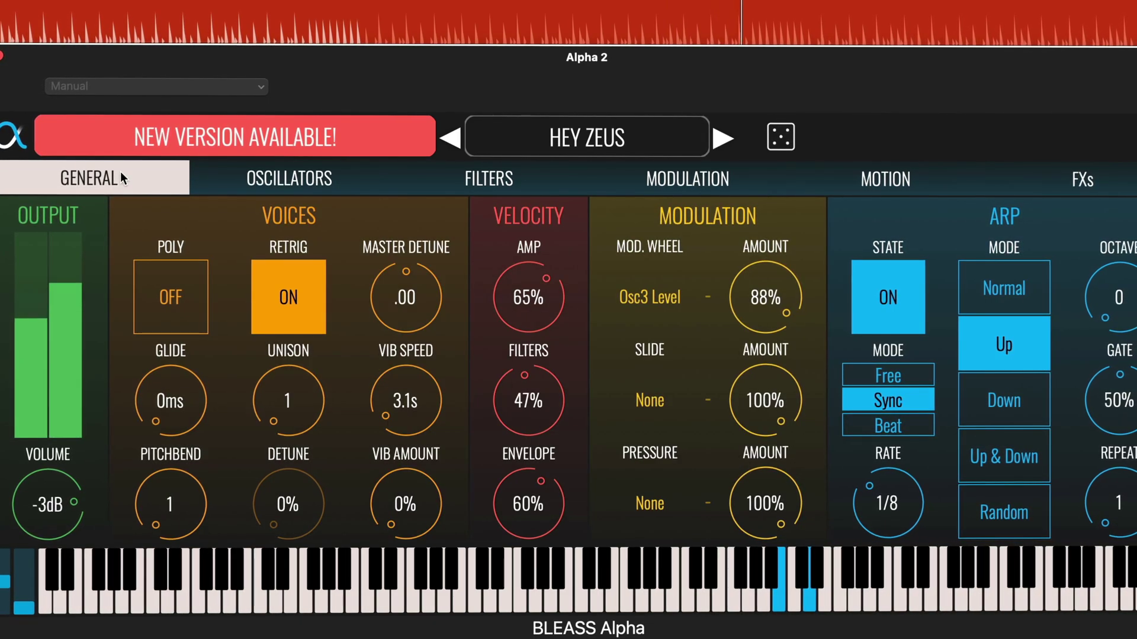